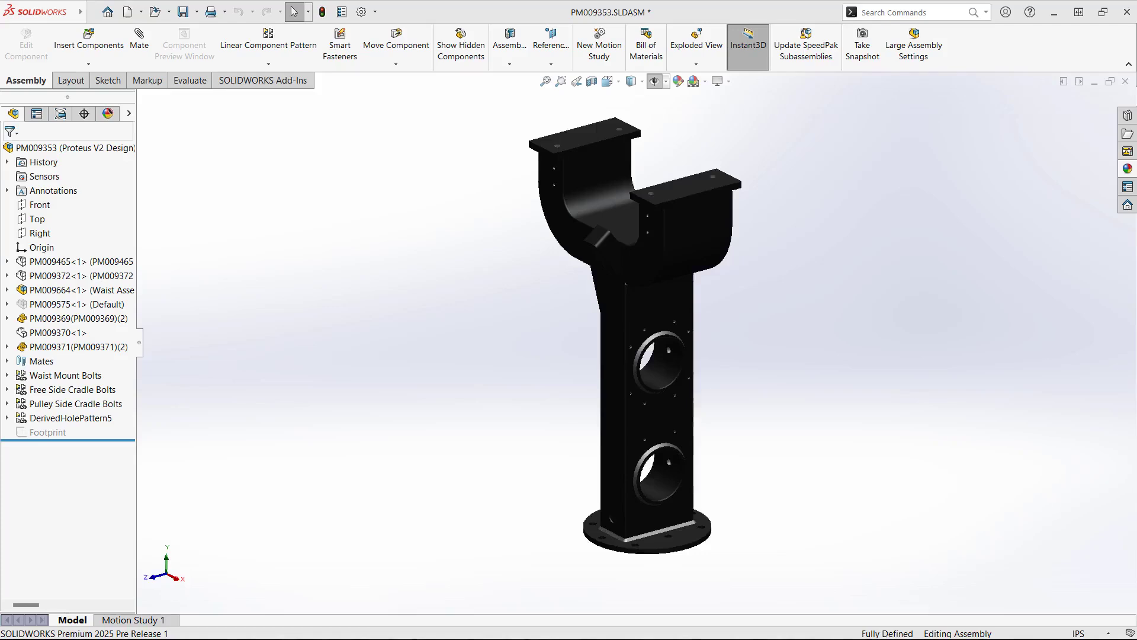
Show the opened PM009696 sheet metal part in the standard isometric view
key(ctrl+7)
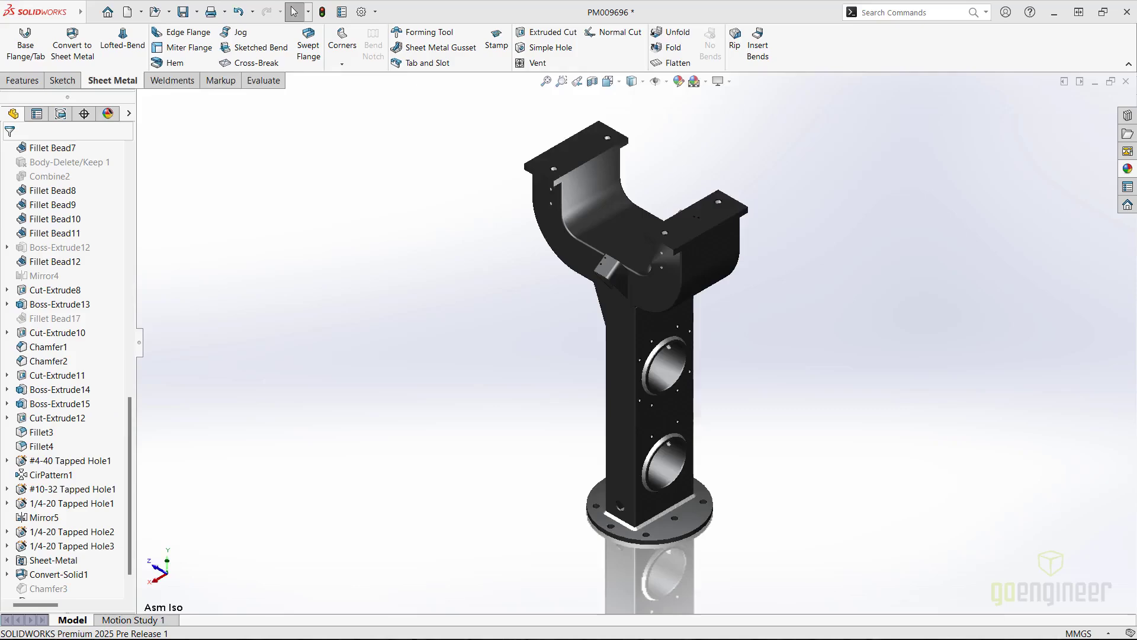
Zoom in on the small bracket and flatten it into its flat pattern
scroll(681, 263, down, 5)
scroll(516, 270, down, 5)
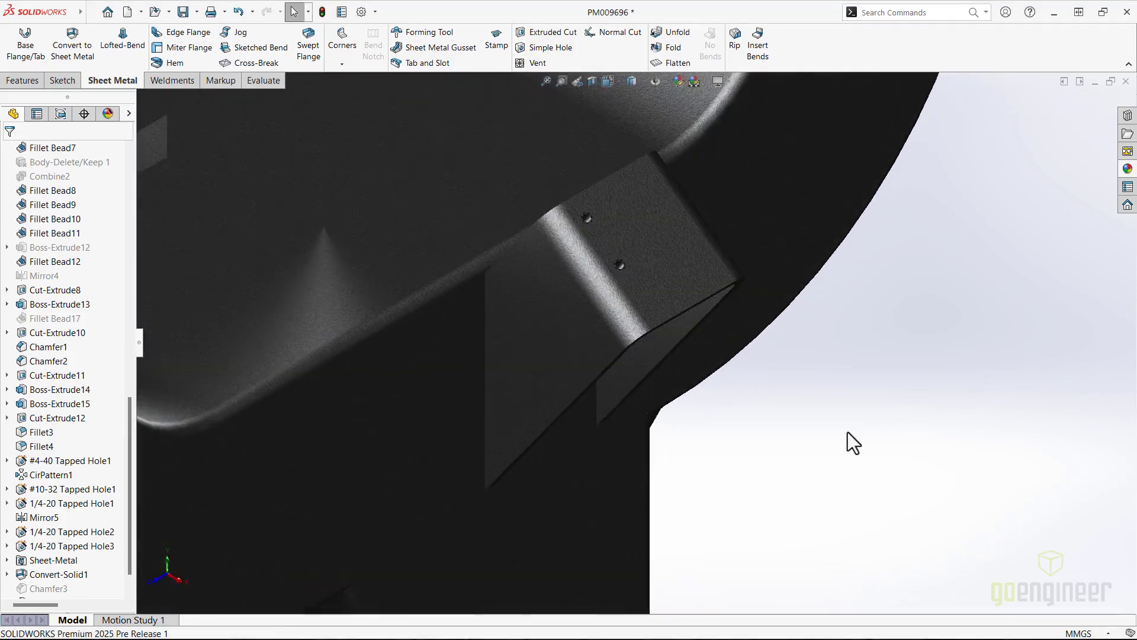
key(s)
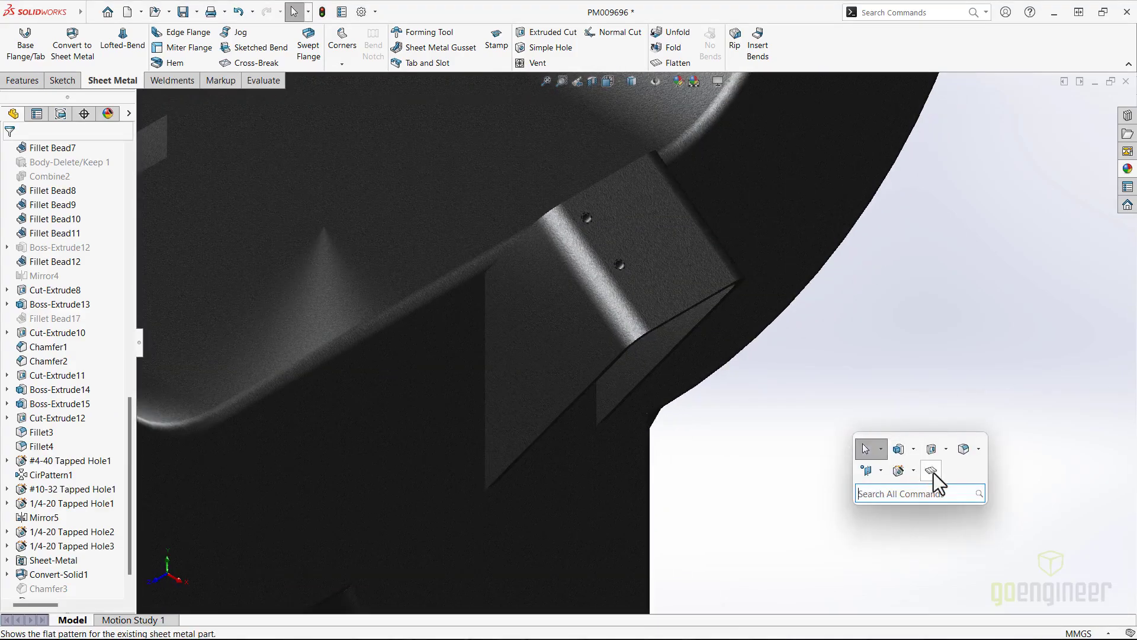
key(ctrl+7)
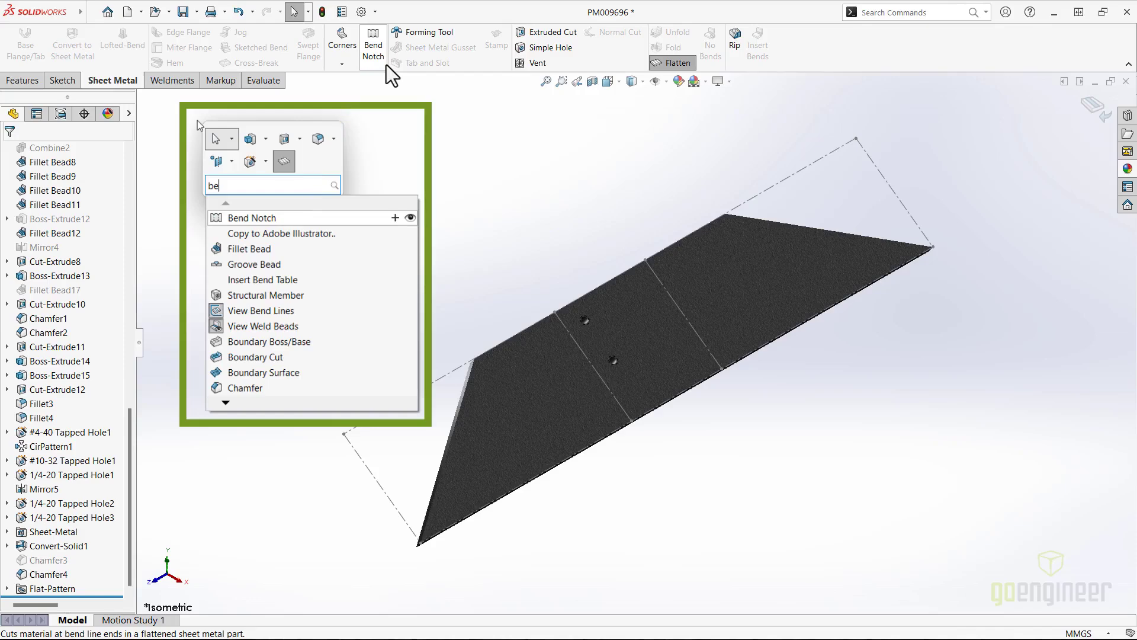
Start a bend notch on all collected bend lines, settling on the Triangular notch type
click(386, 65)
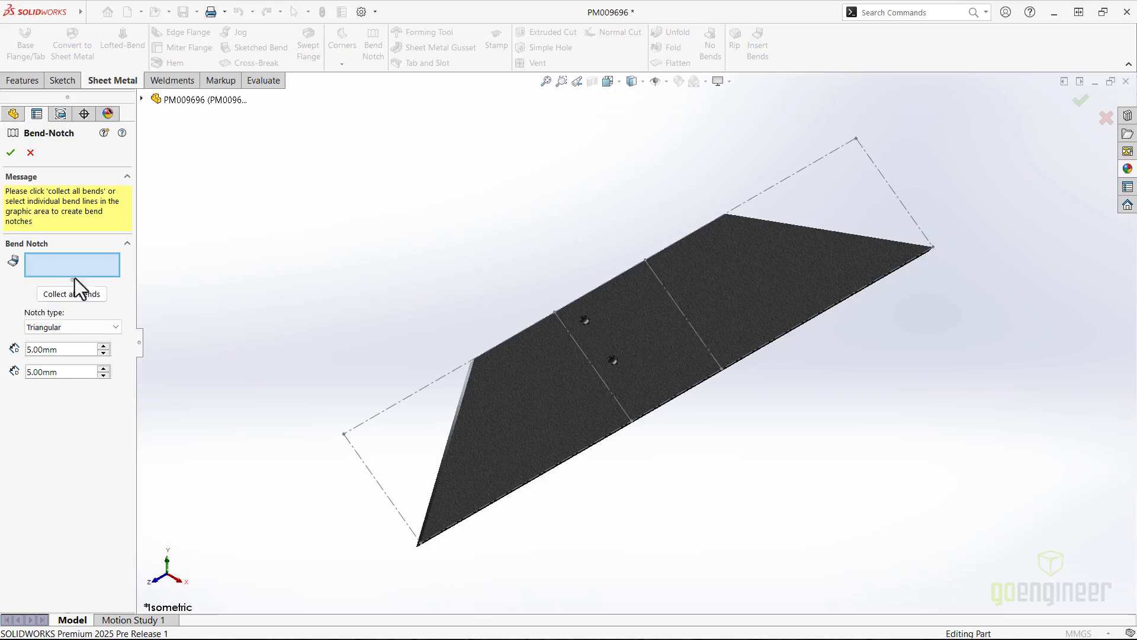
click(66, 296)
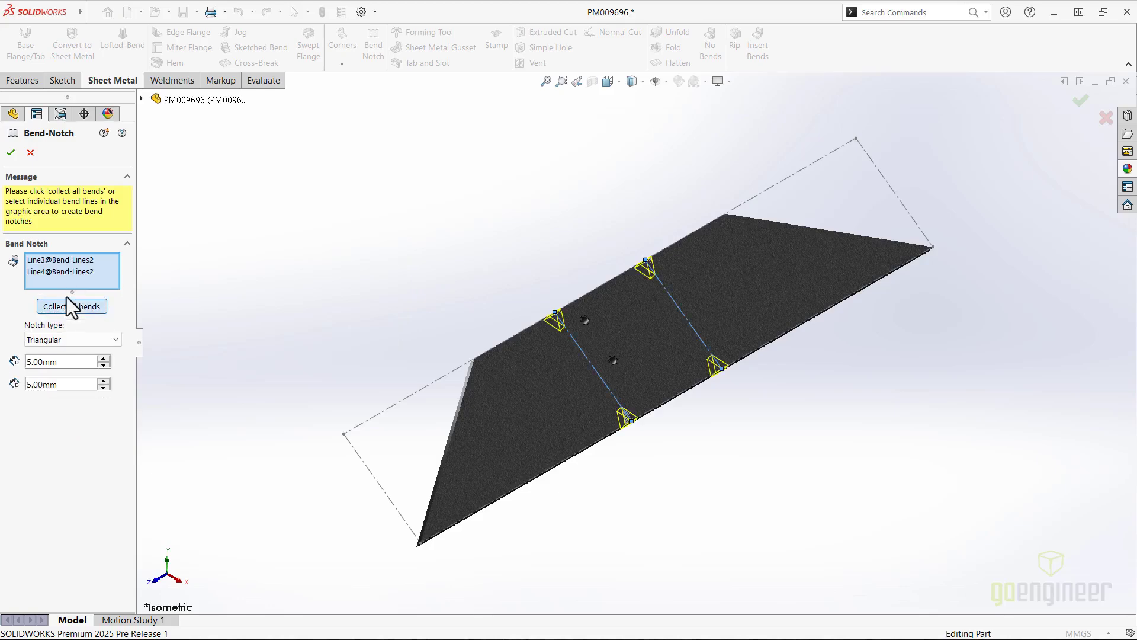
click(62, 340)
click(56, 360)
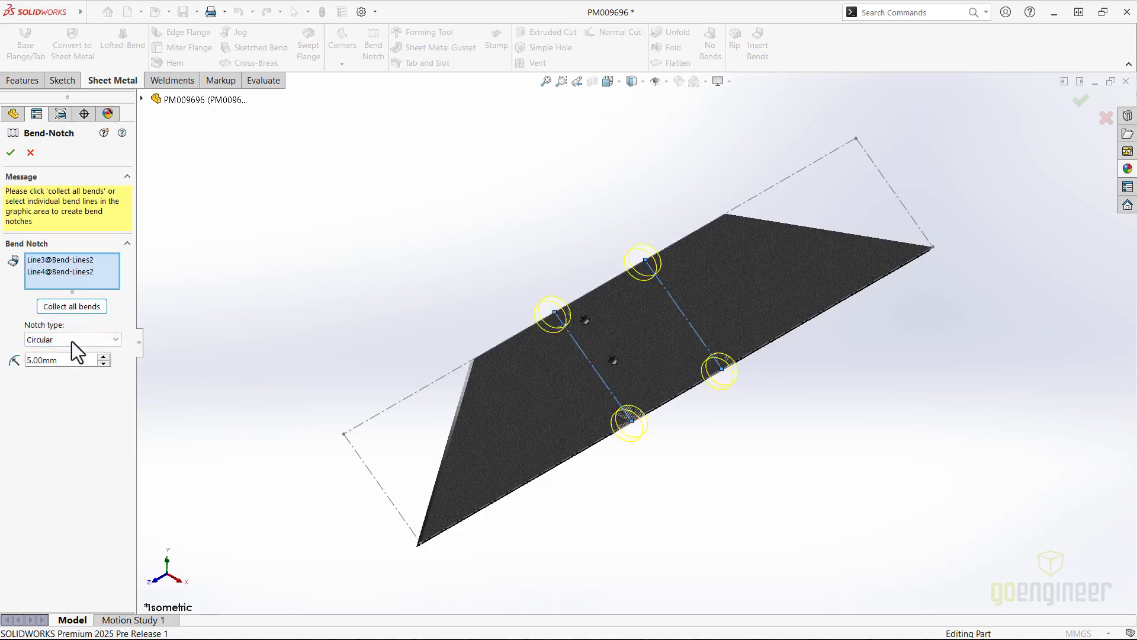
click(72, 340)
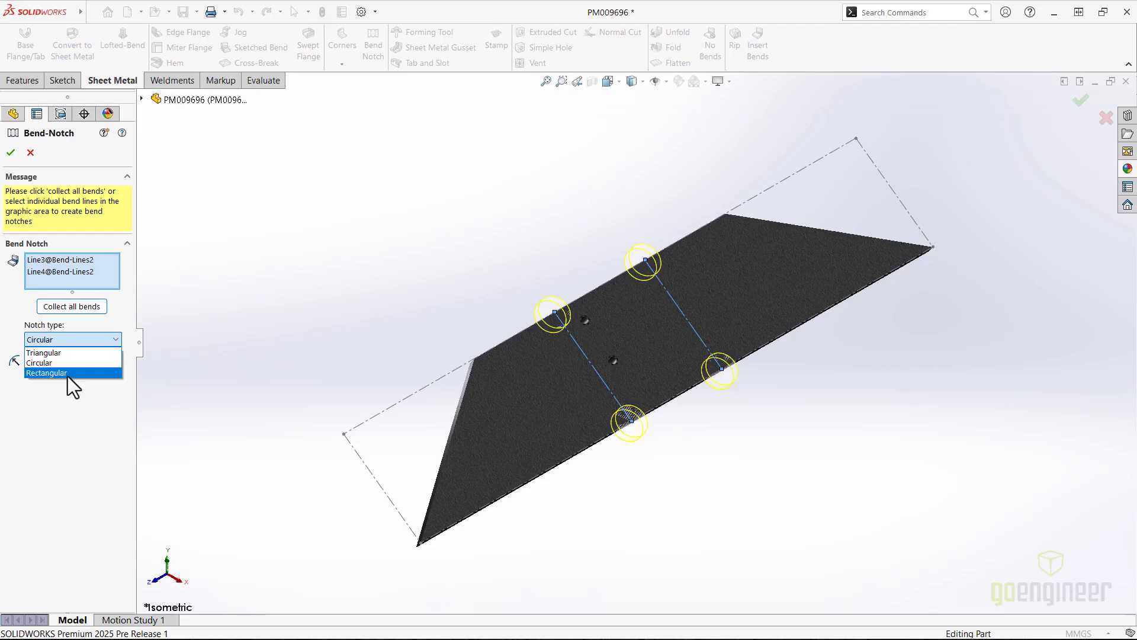
click(68, 374)
click(78, 340)
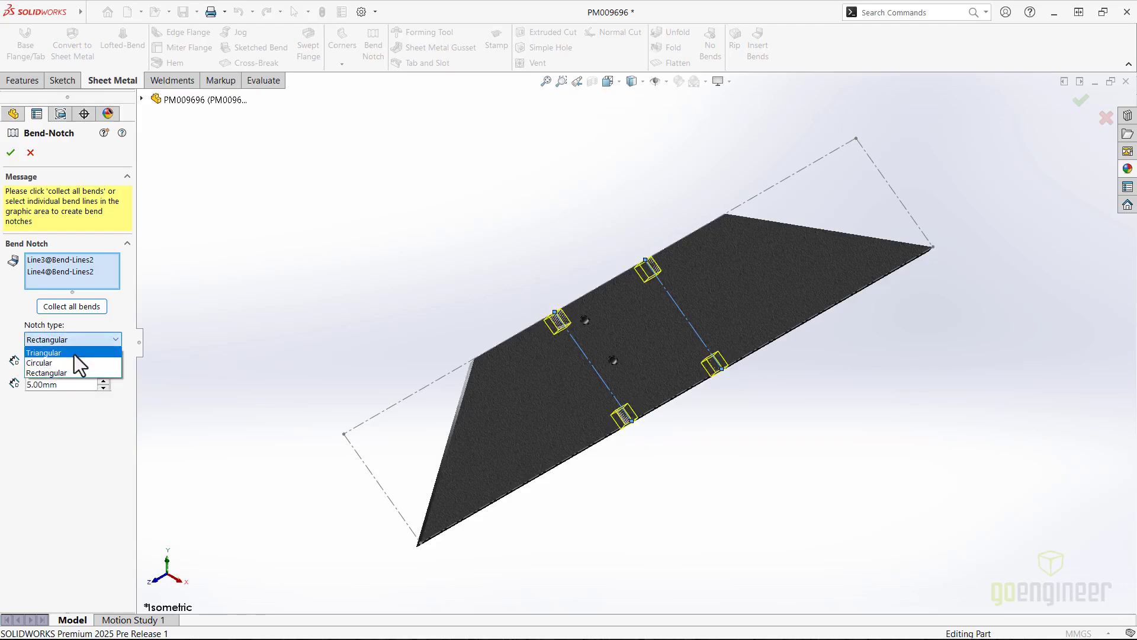
click(76, 353)
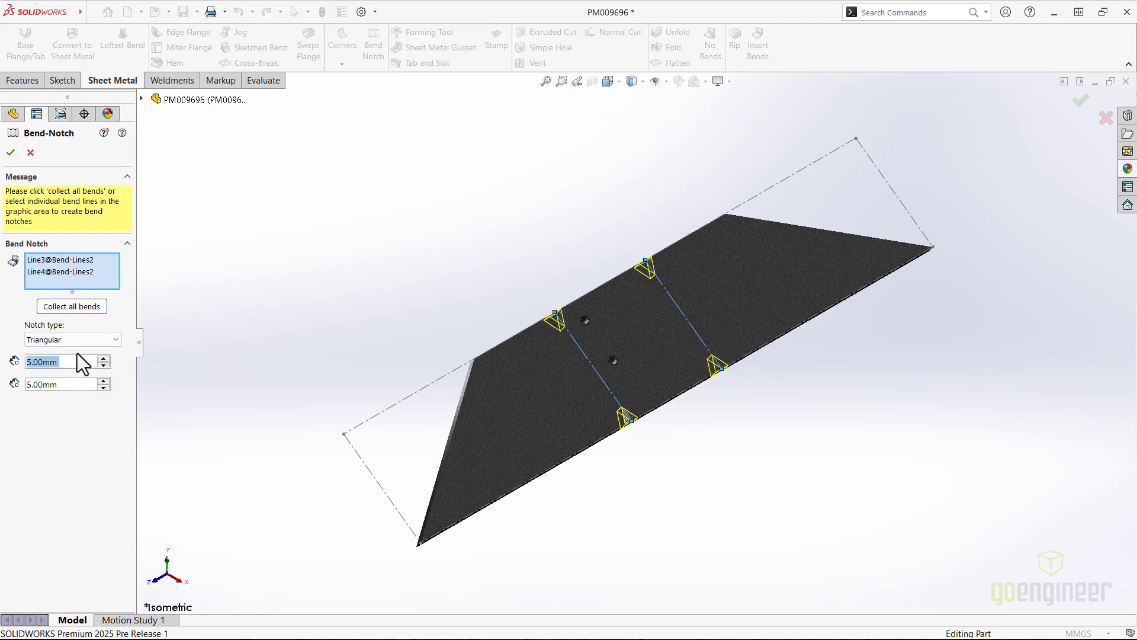
Set both notch sizes to 3 mm and finish the bend notch feature
text(3)
key(Tab)
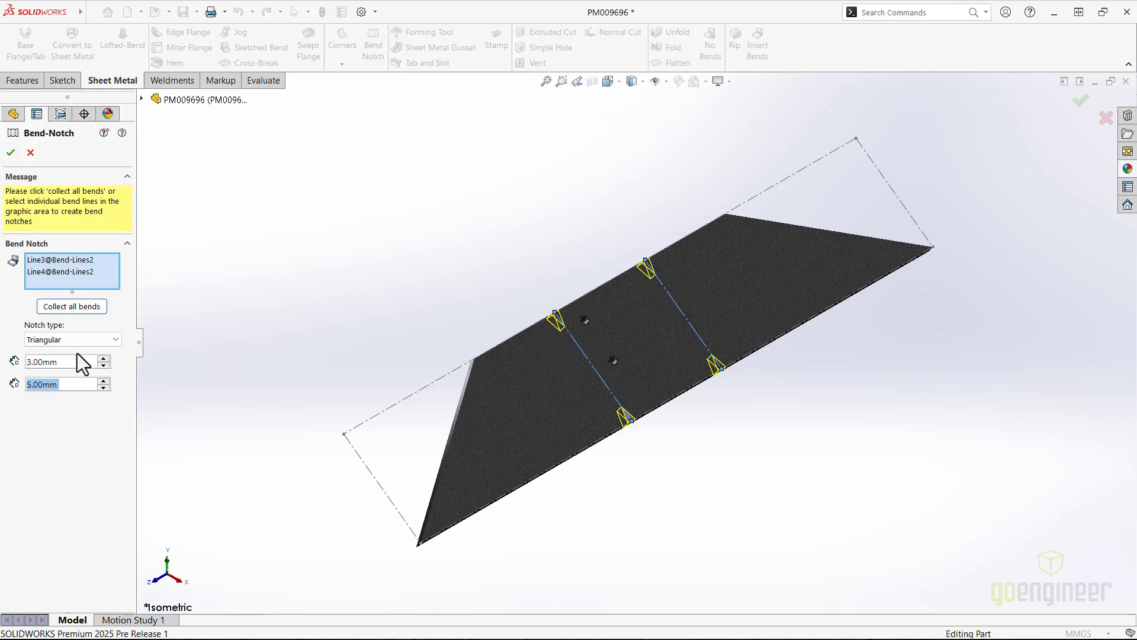
text(3)
key(Tab)
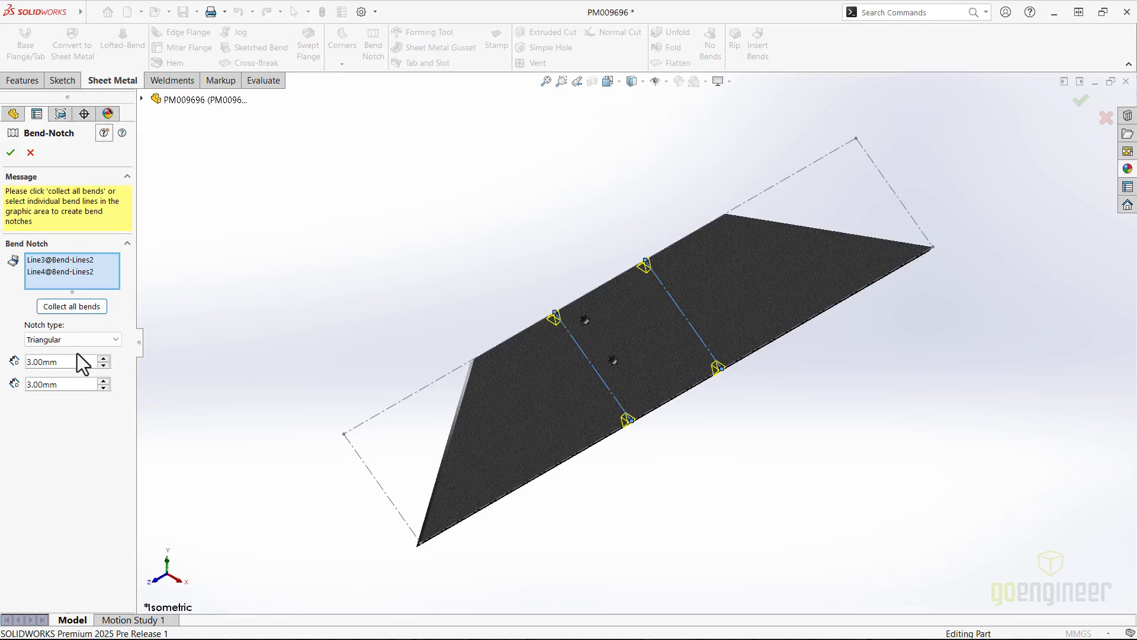
key(Return)
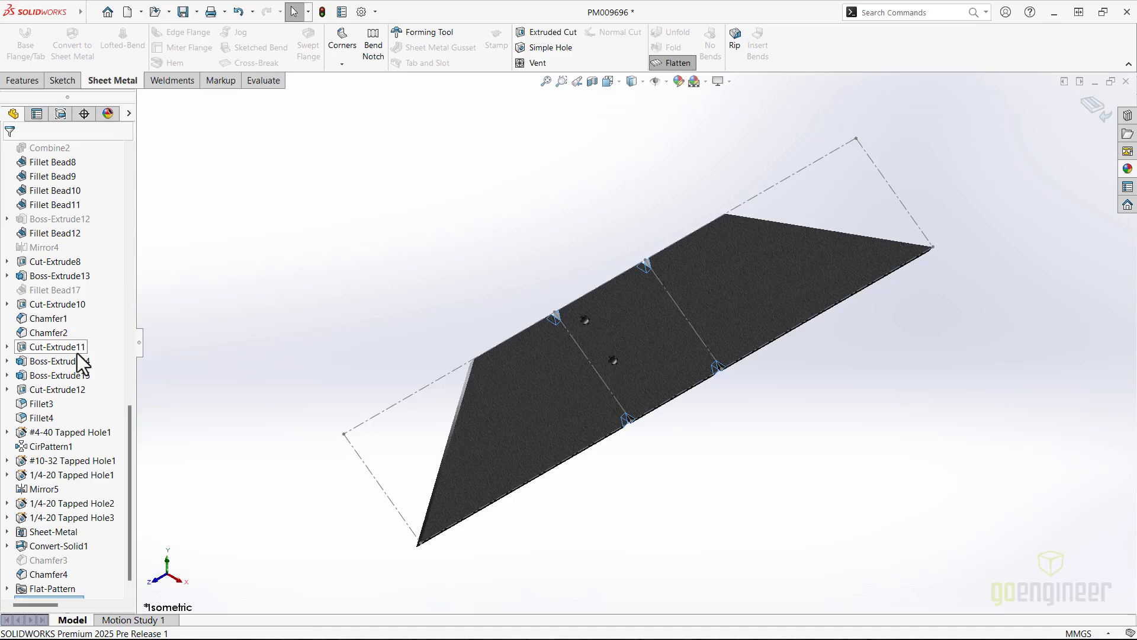
key(s)
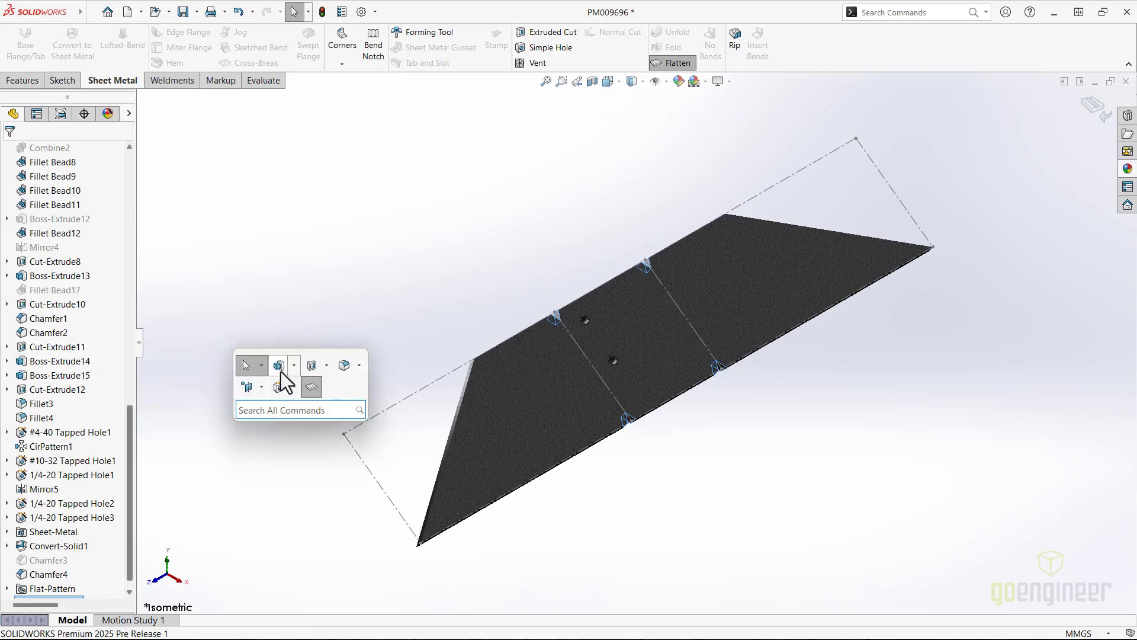
Refold the part and start Tab and Slot on the bracket's vertical edge, slotting into the curved Sweep2 face
click(316, 389)
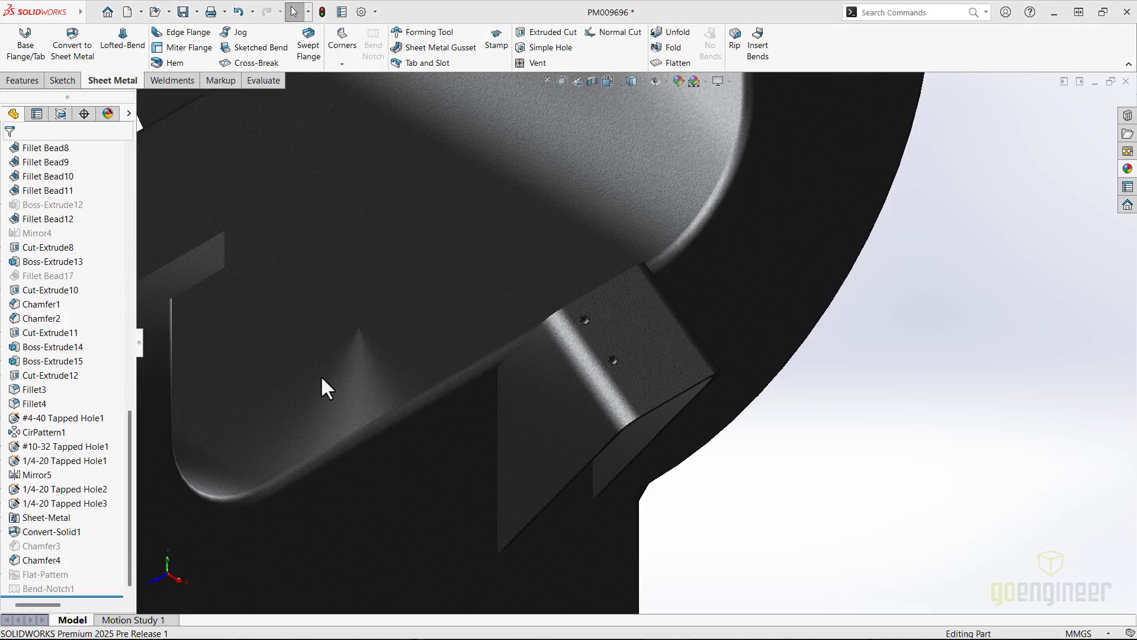
click(424, 64)
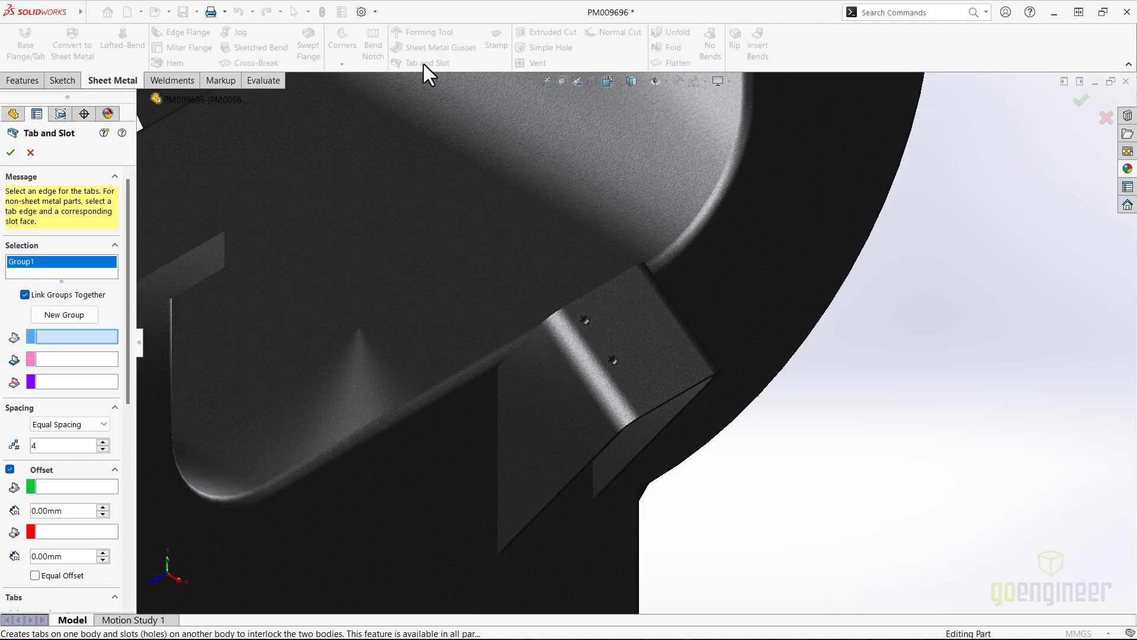
click(498, 451)
right_click(484, 449)
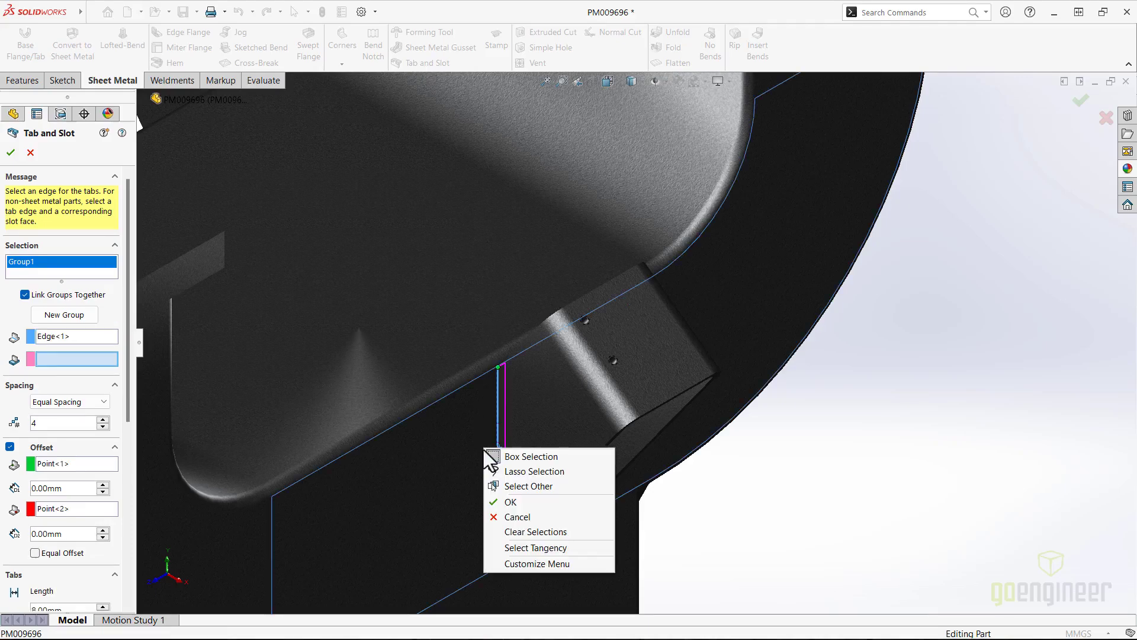
click(492, 486)
click(484, 481)
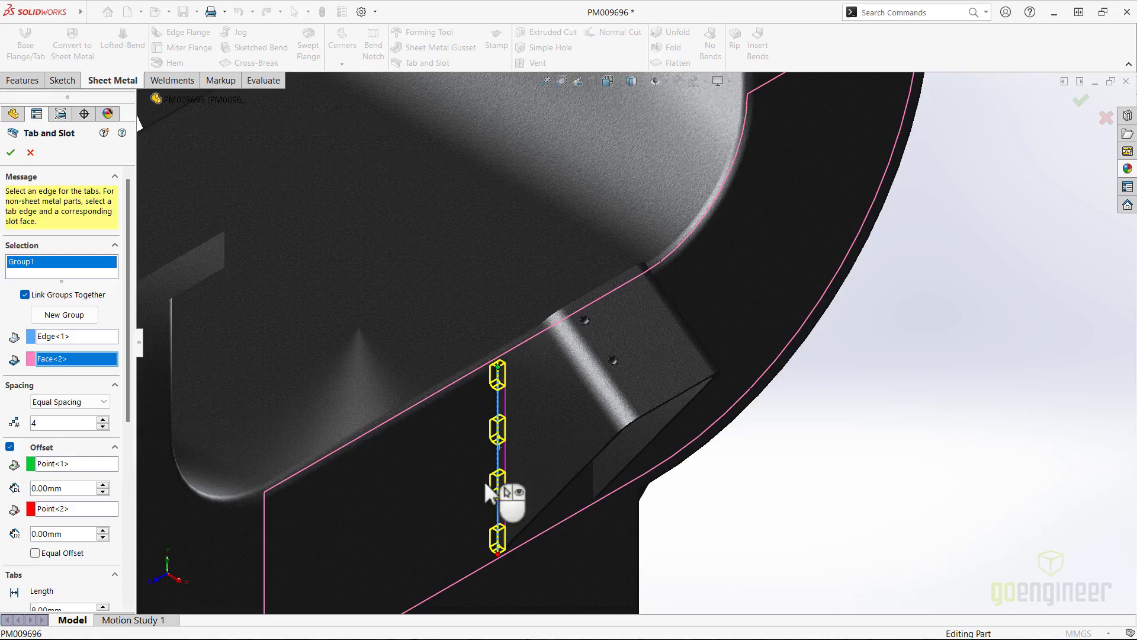
Set 3 tabs with a 10 mm start offset, equal end offset, and unlinked groups
click(103, 426)
double_click(80, 488)
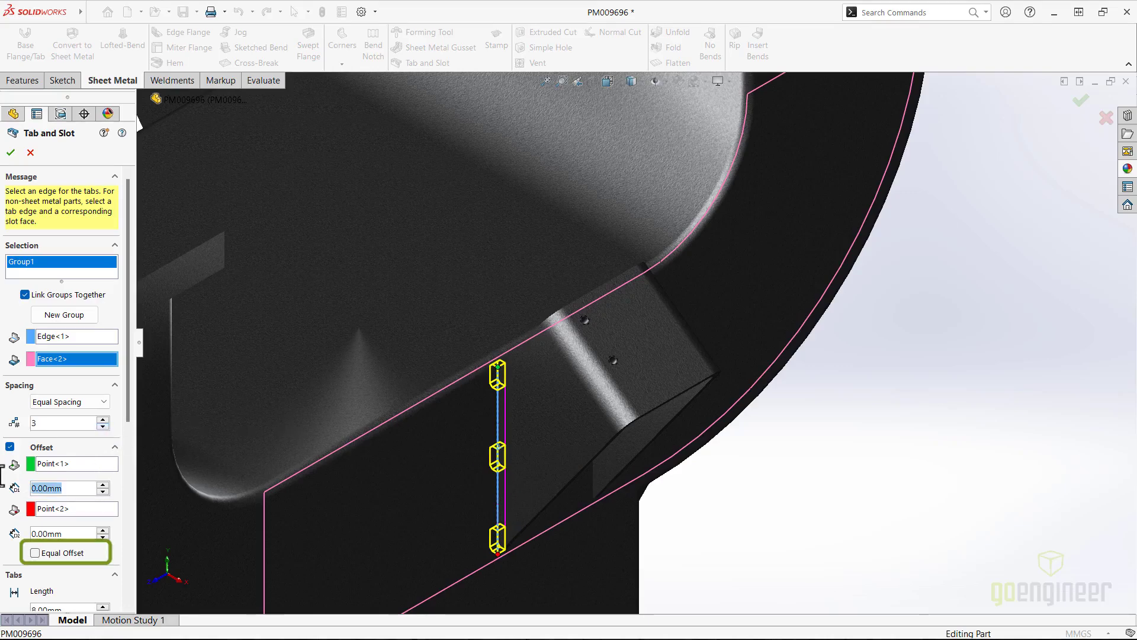
text(10)
key(Return)
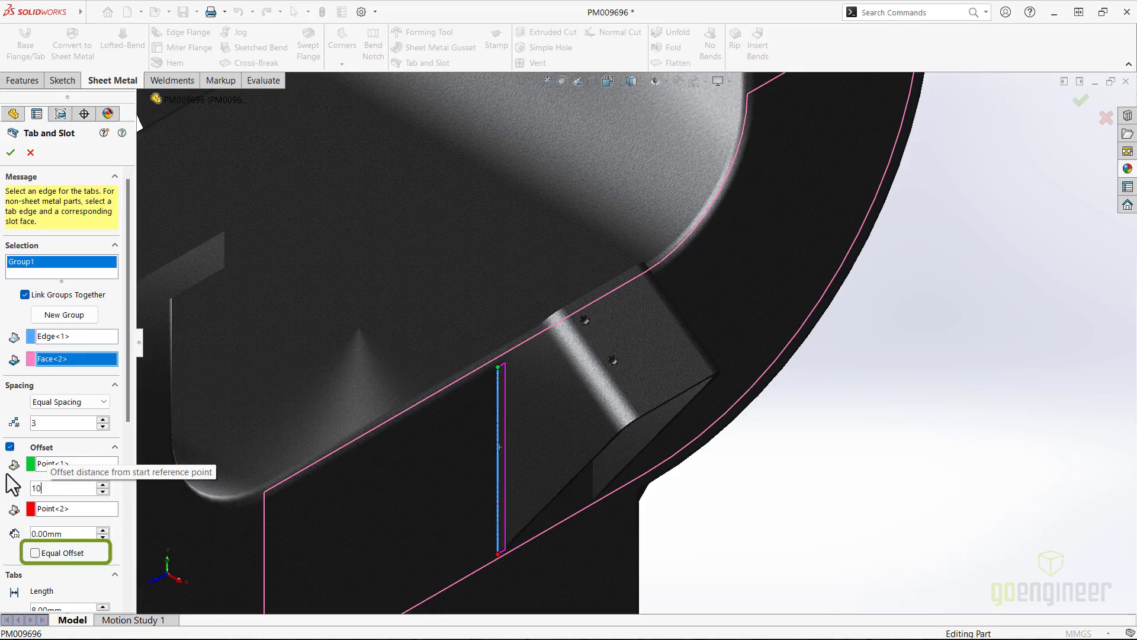
click(34, 553)
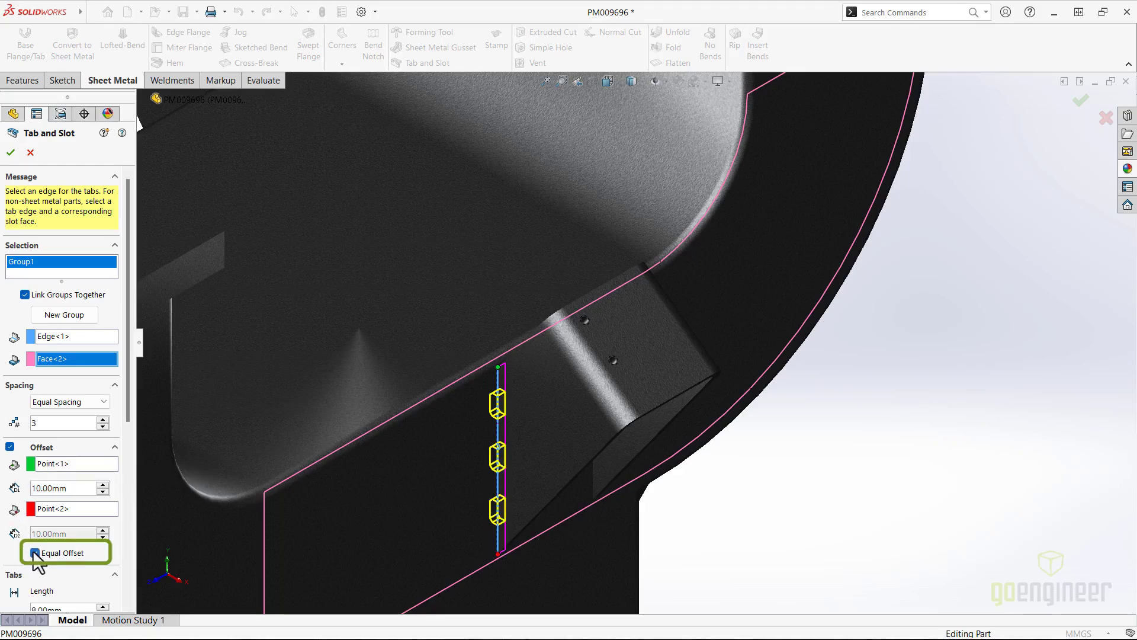
click(53, 295)
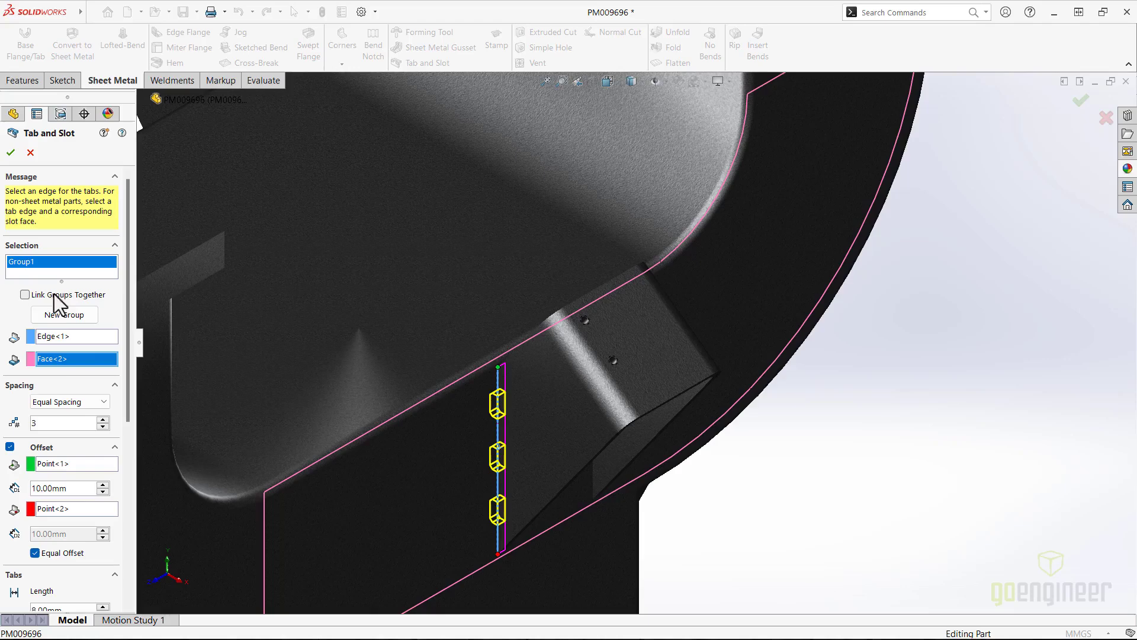
Add a second tab group on the bracket's other vertical edge, slotting into the same curved face
click(46, 312)
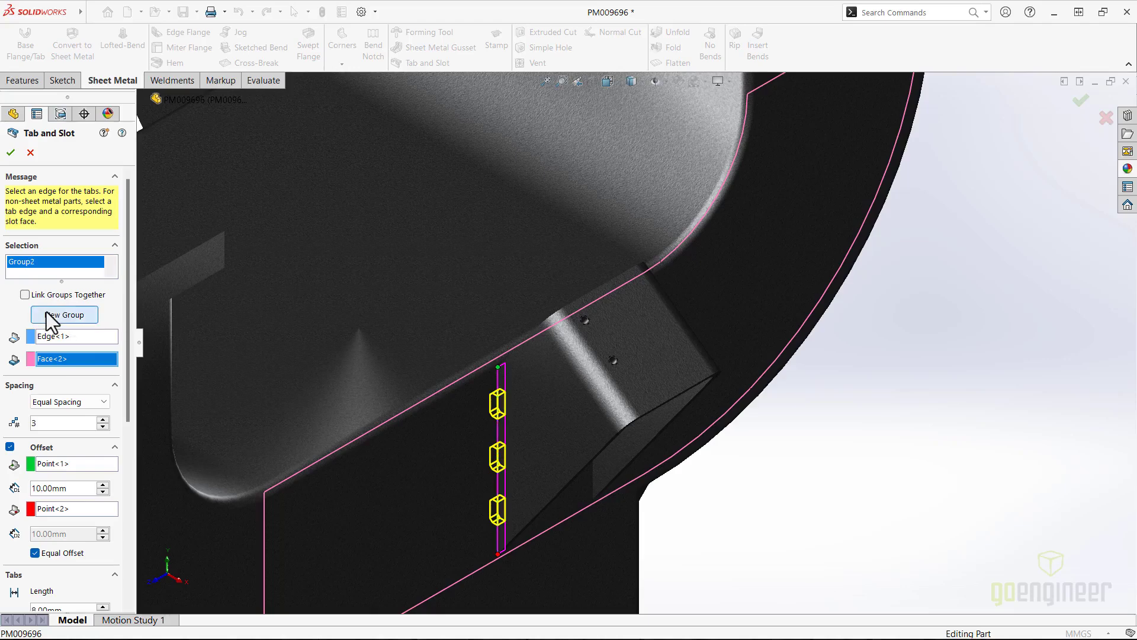
click(592, 478)
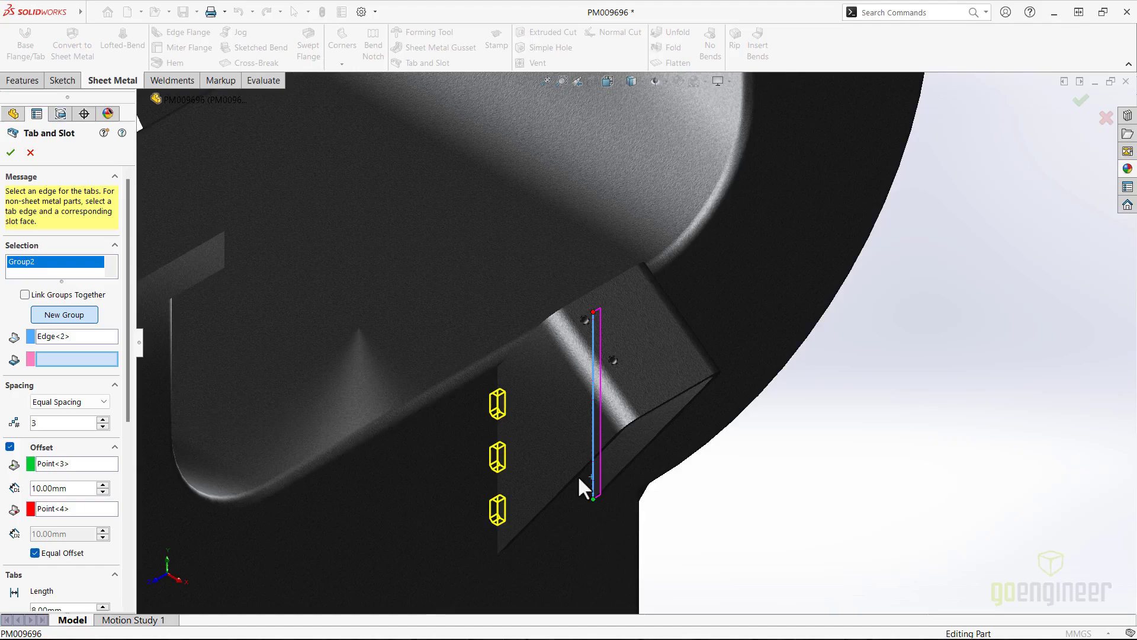
right_click(580, 479)
click(590, 512)
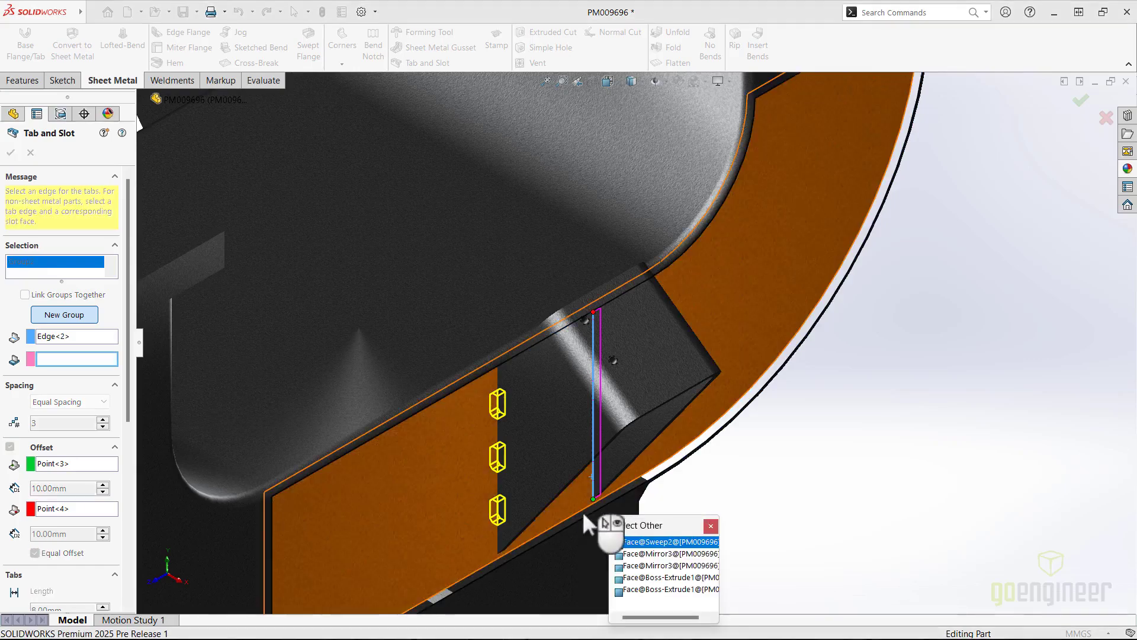
click(582, 502)
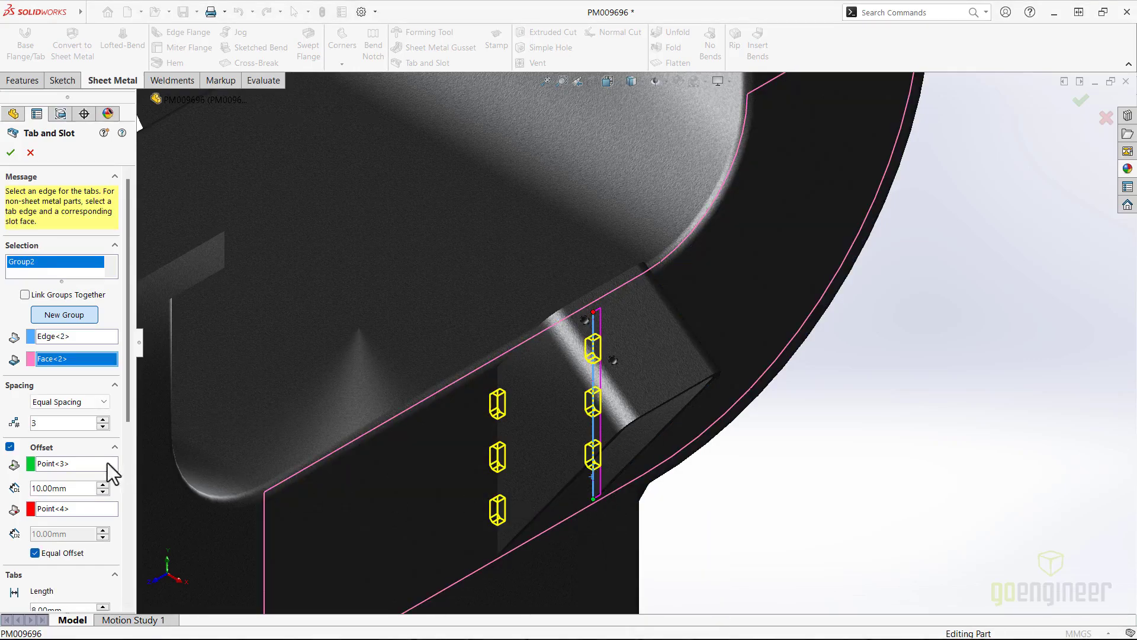
Centre-align the tabs at 7 mm spacing, skip the middle tab, and finish the feature
click(77, 401)
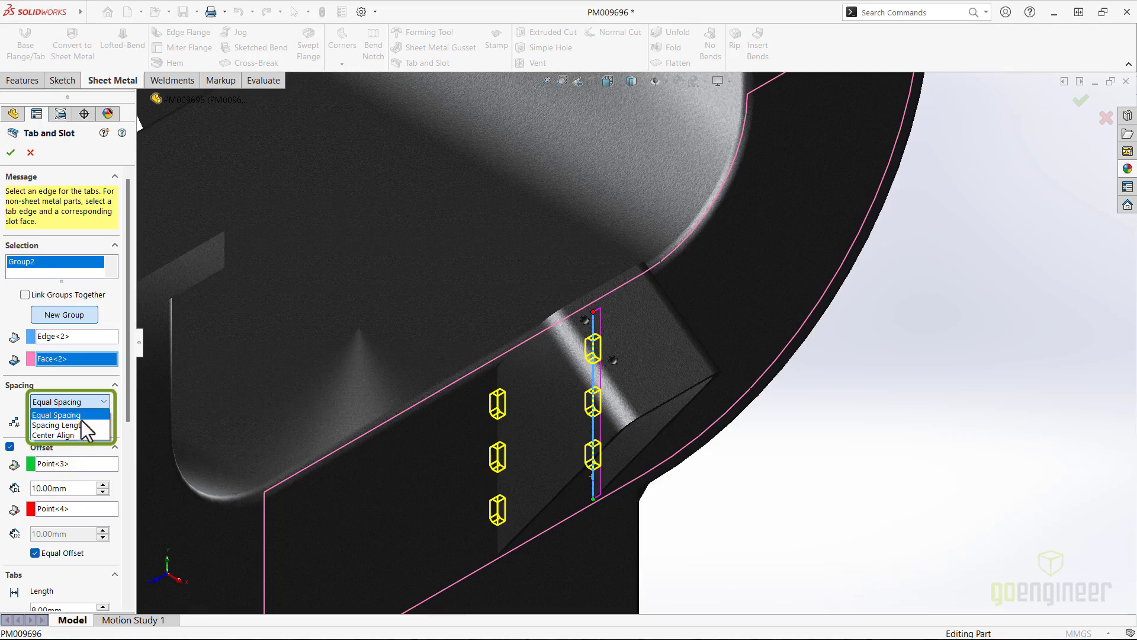
click(81, 435)
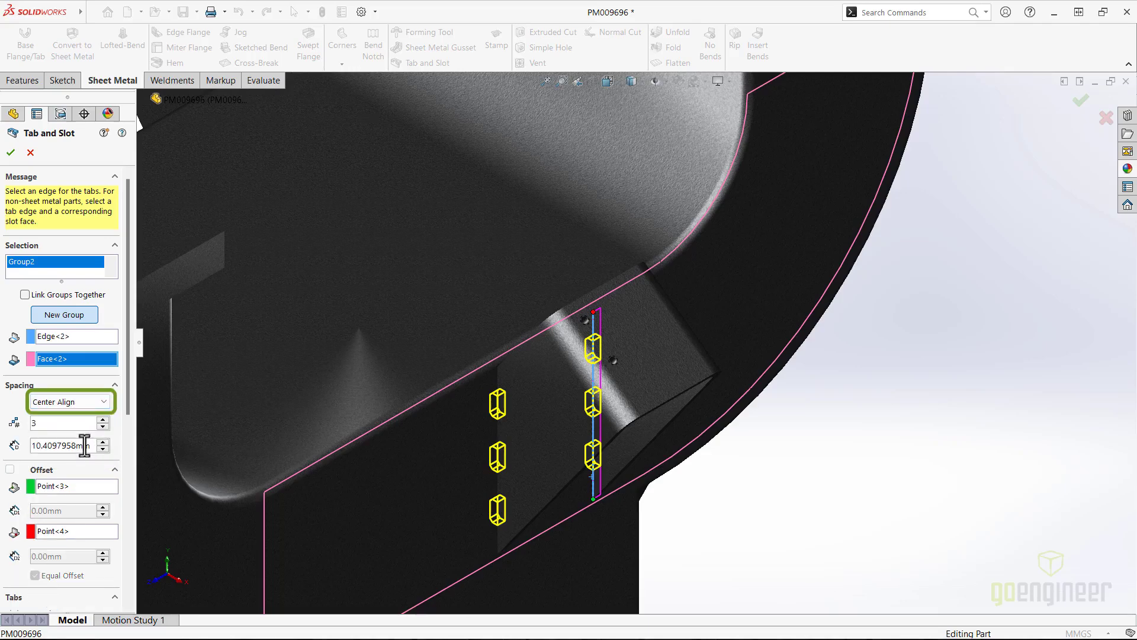
drag(86, 445, 7, 433)
key(BackSpace)
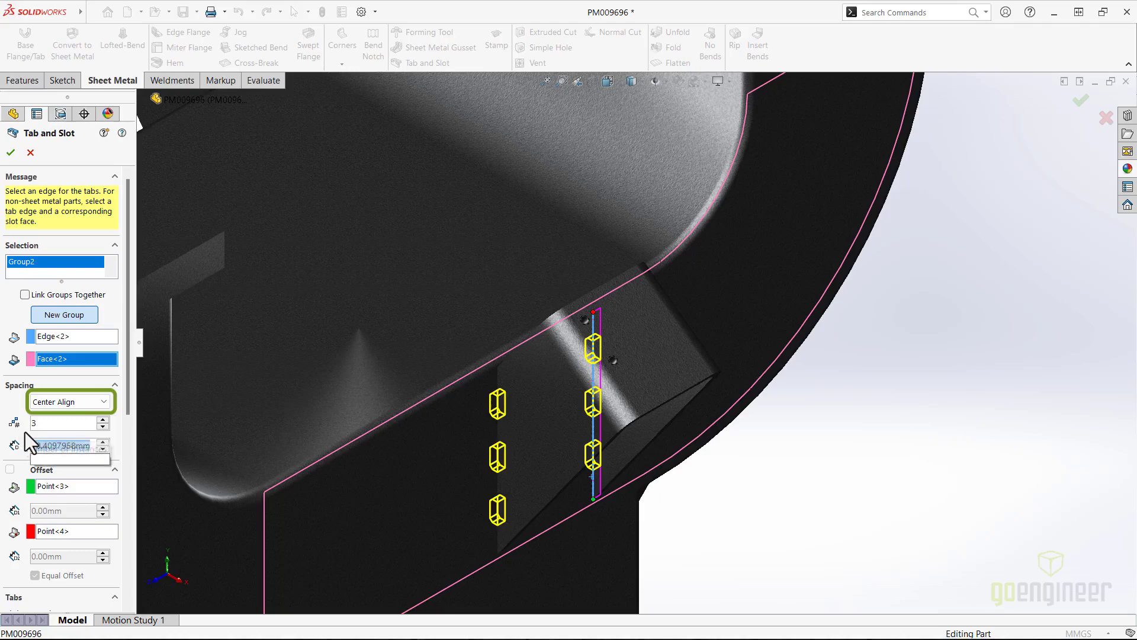
text(8)
key(Return)
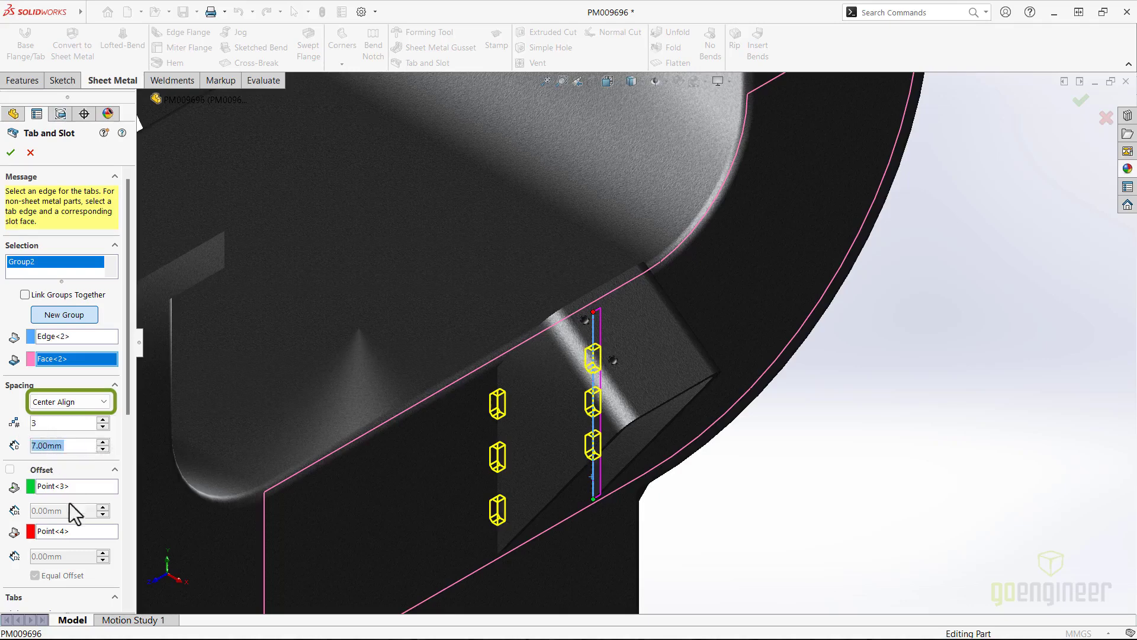
click(129, 556)
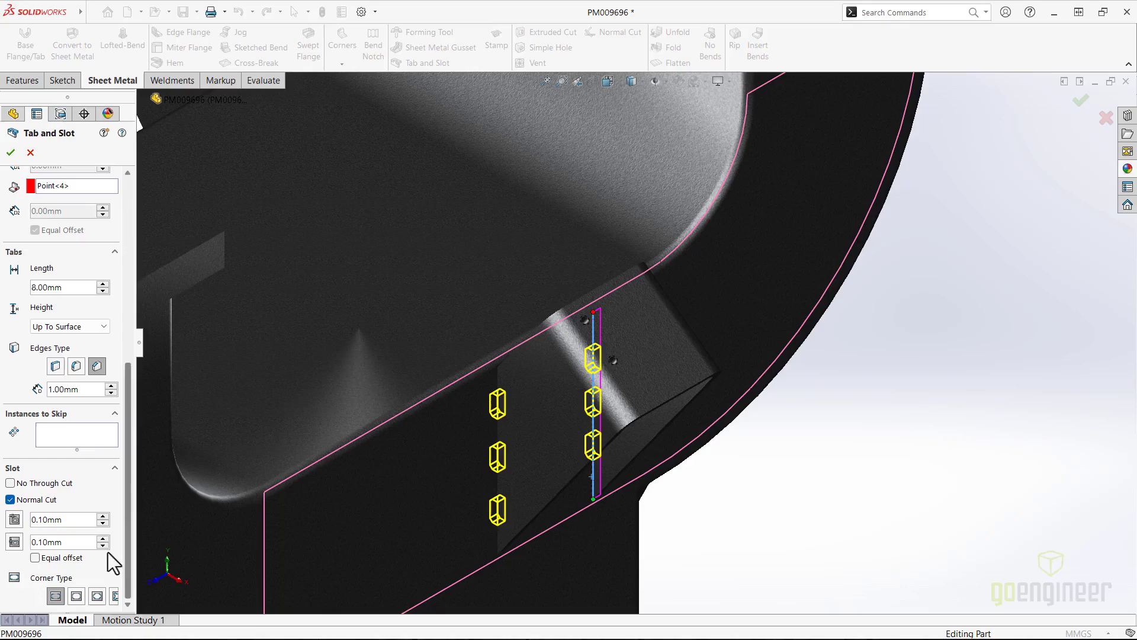
click(89, 438)
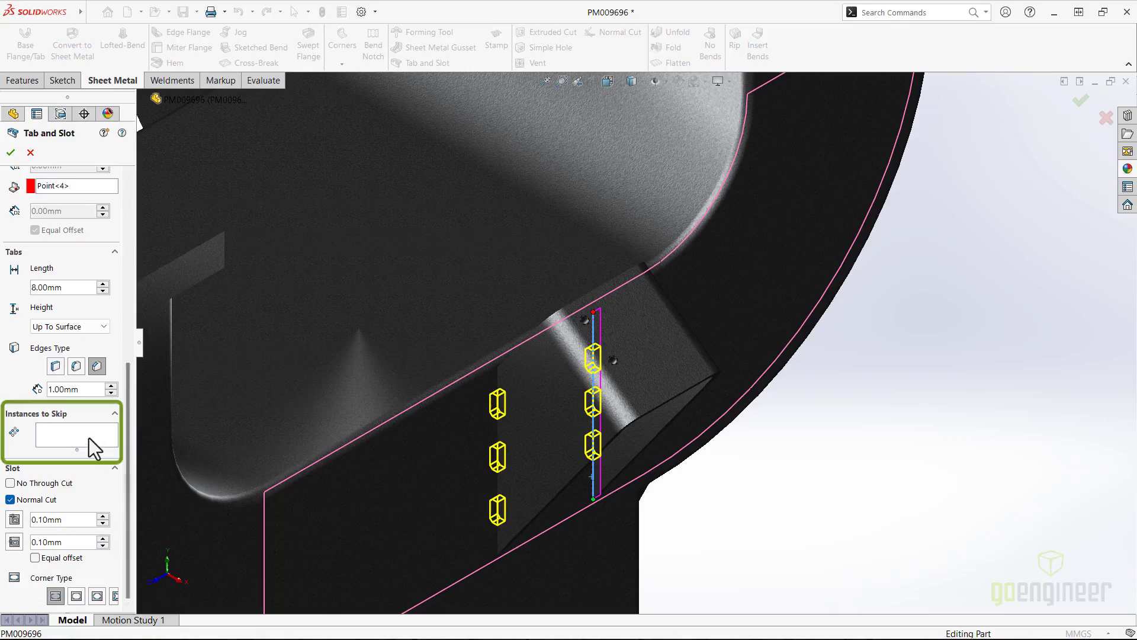
click(595, 403)
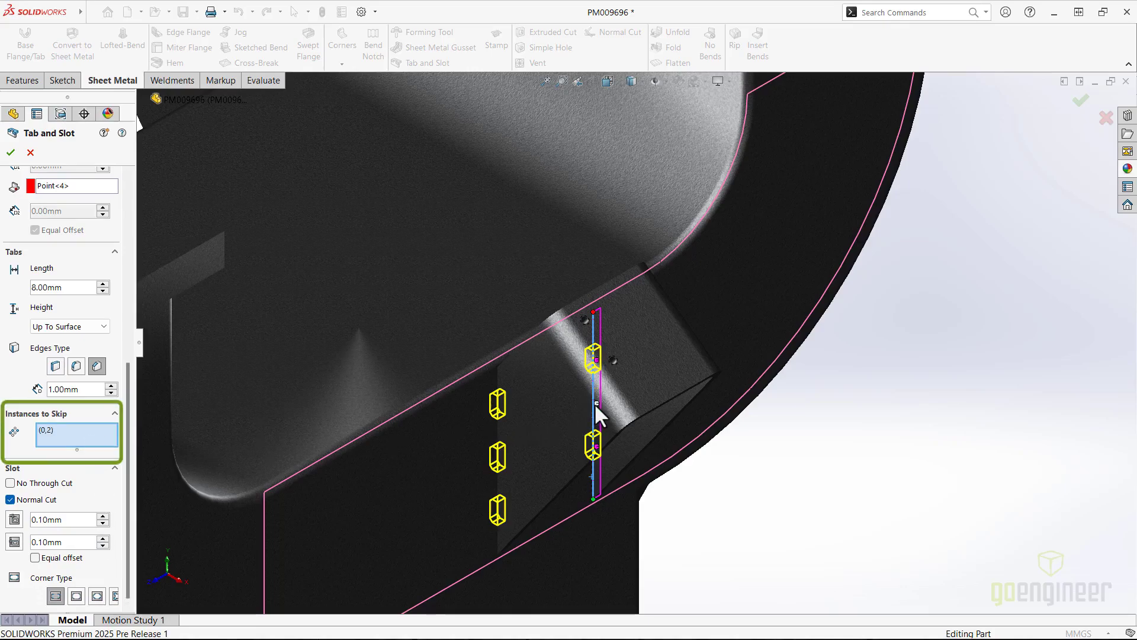
right_click(686, 491)
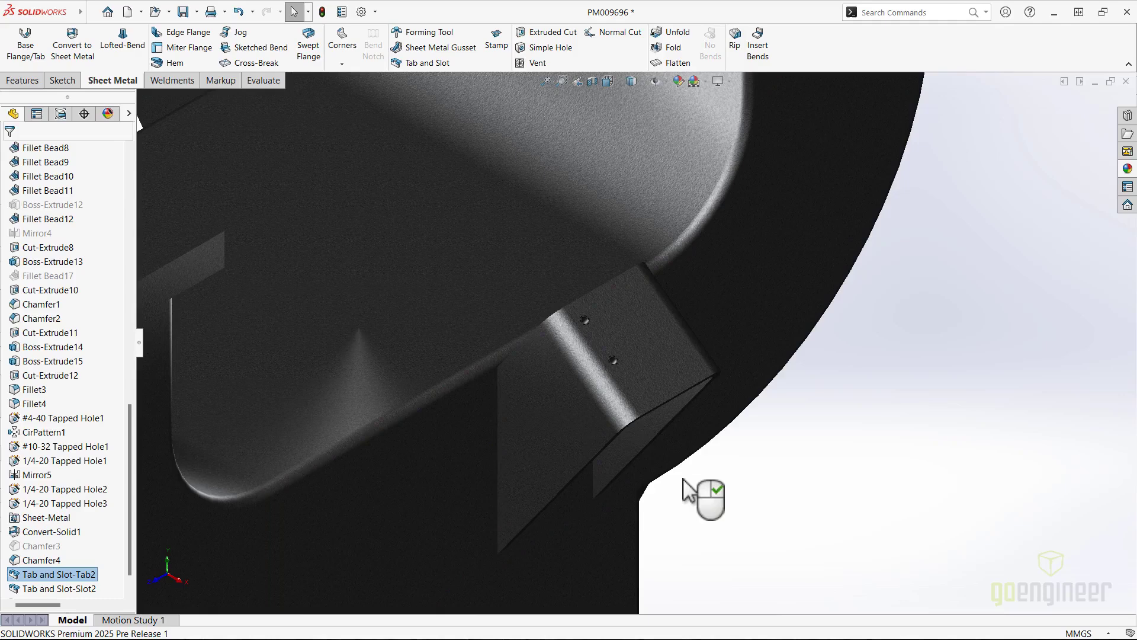
right_click(685, 491)
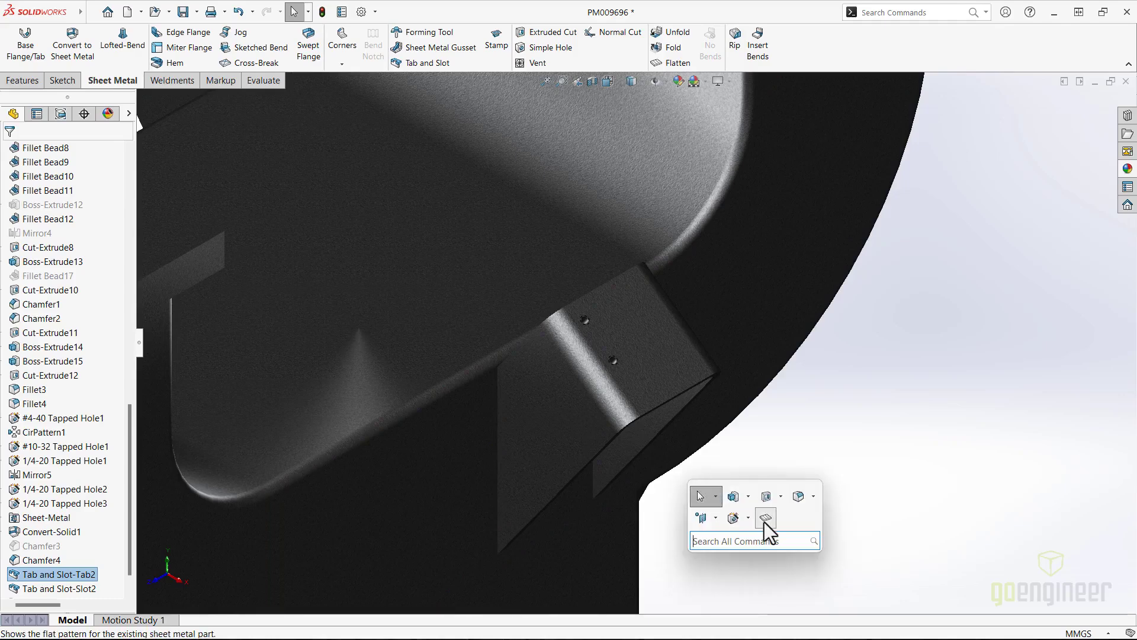
key(Escape)
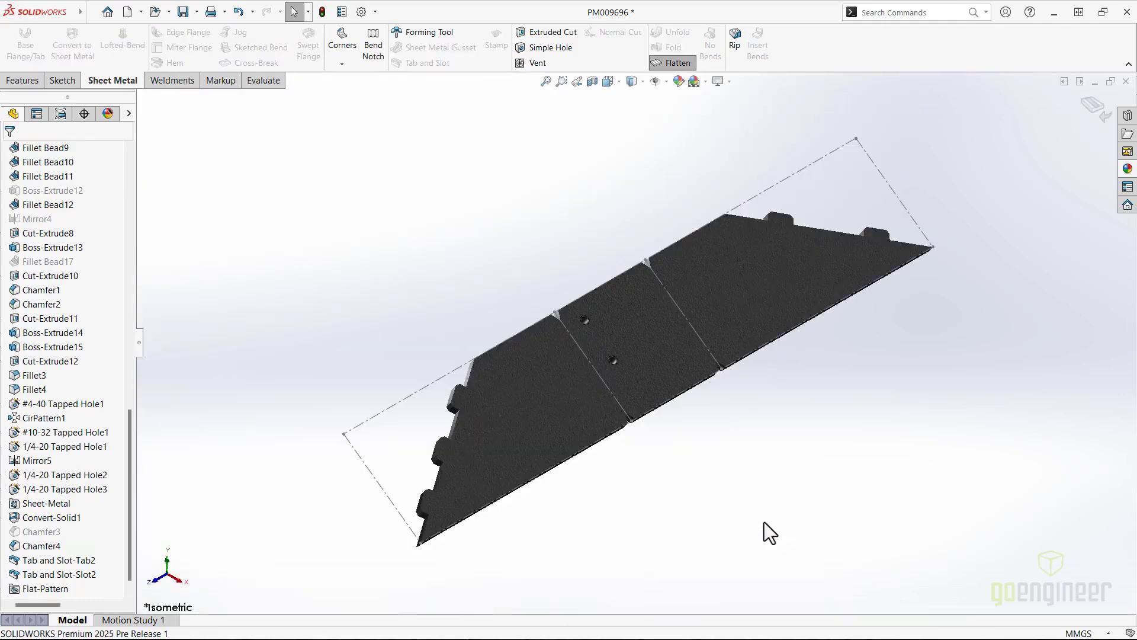
key(s)
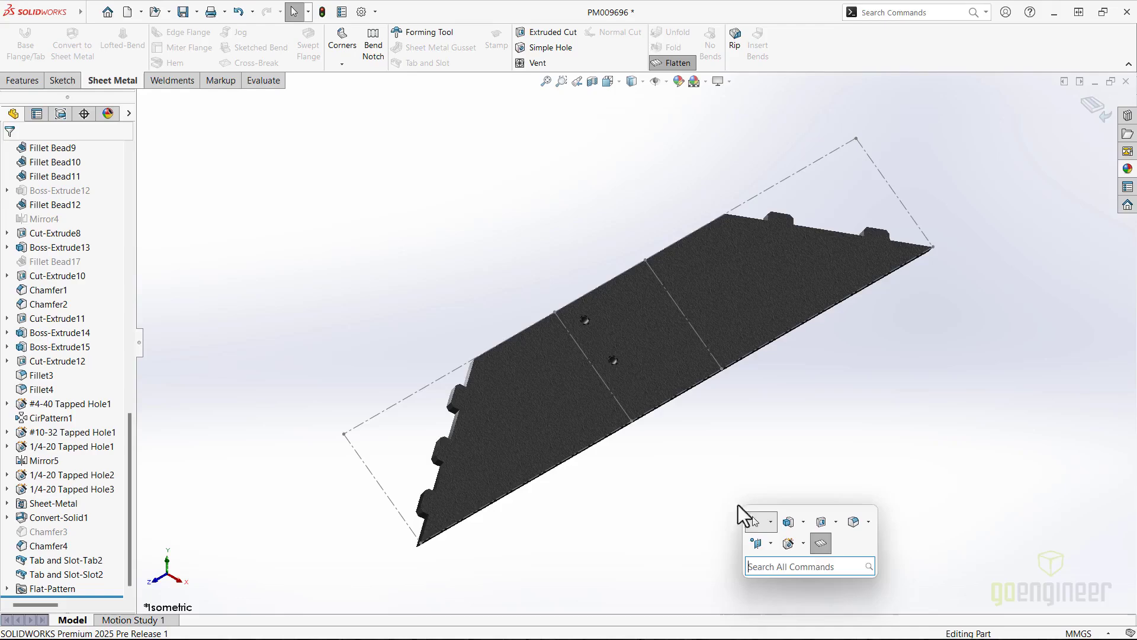
click(820, 544)
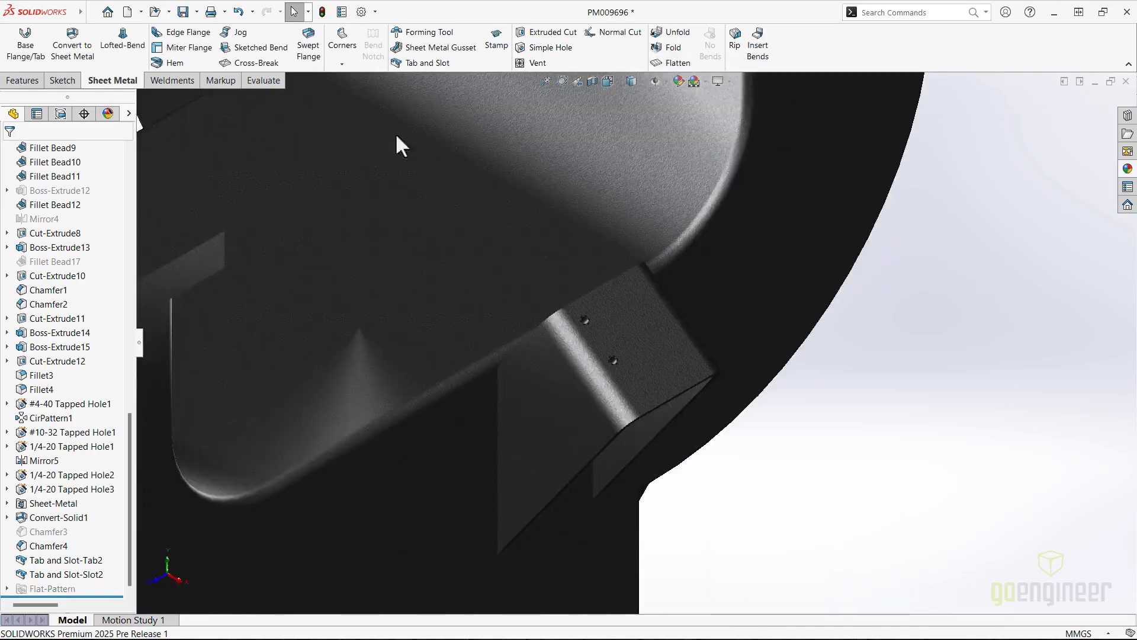
Start an edge flange on the lower edge with an 80 mm flange length
click(198, 27)
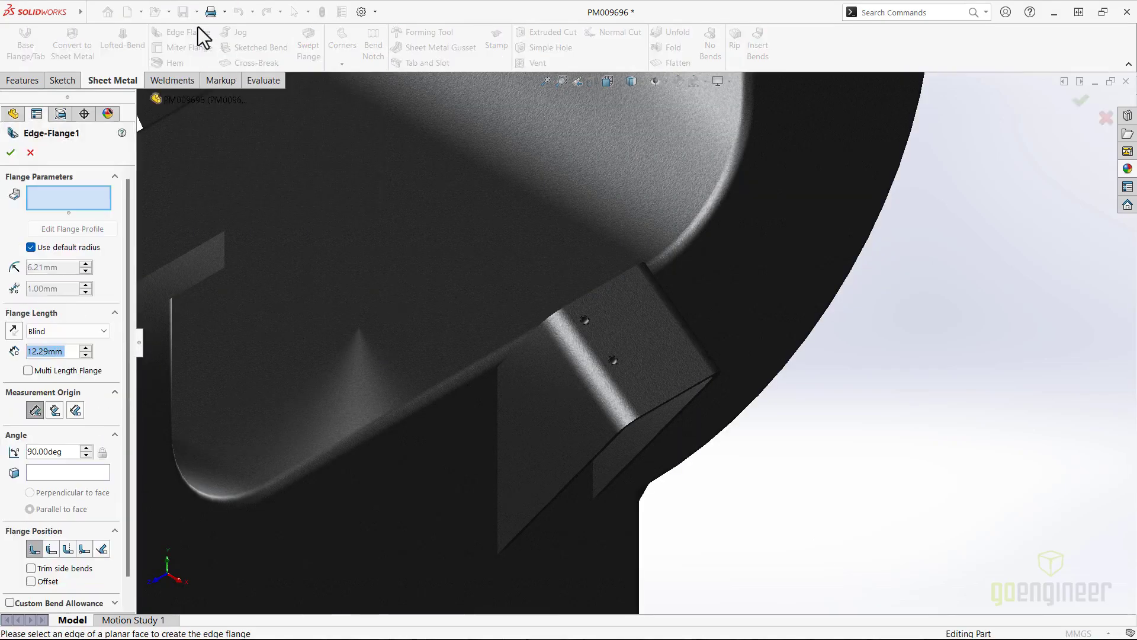
click(680, 399)
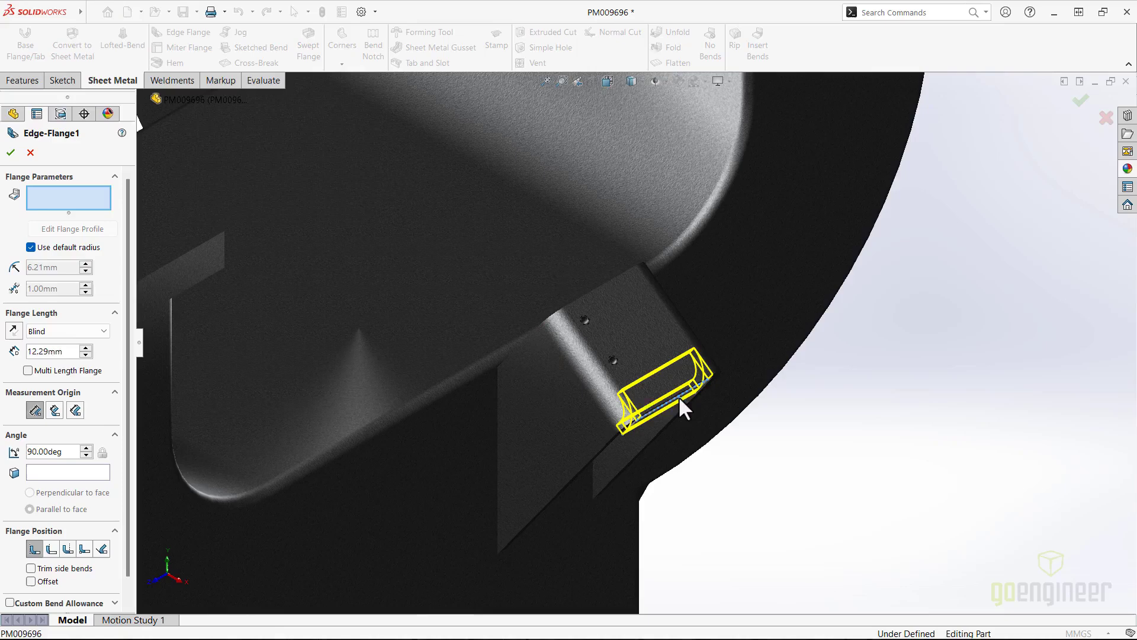
click(583, 503)
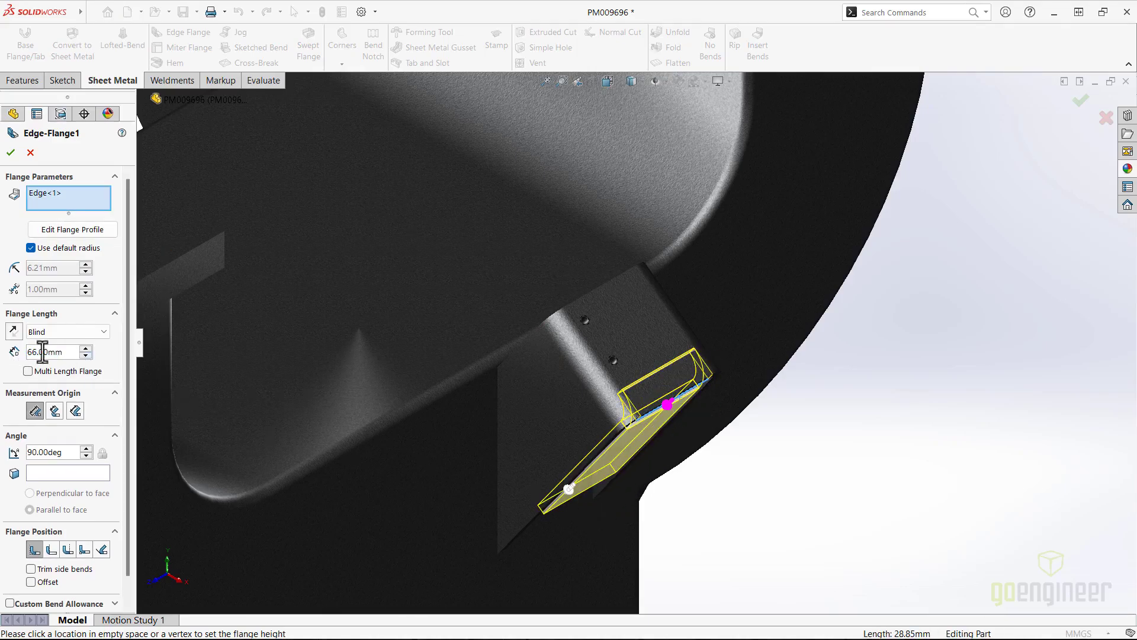
drag(70, 352, 15, 355)
text(80)
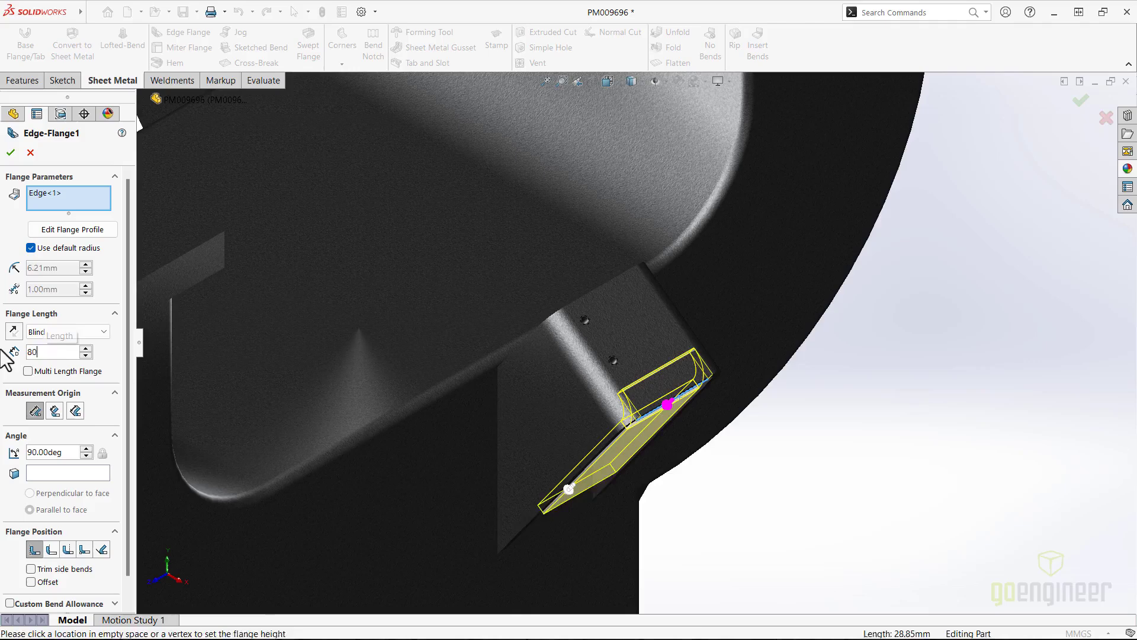
key(Return)
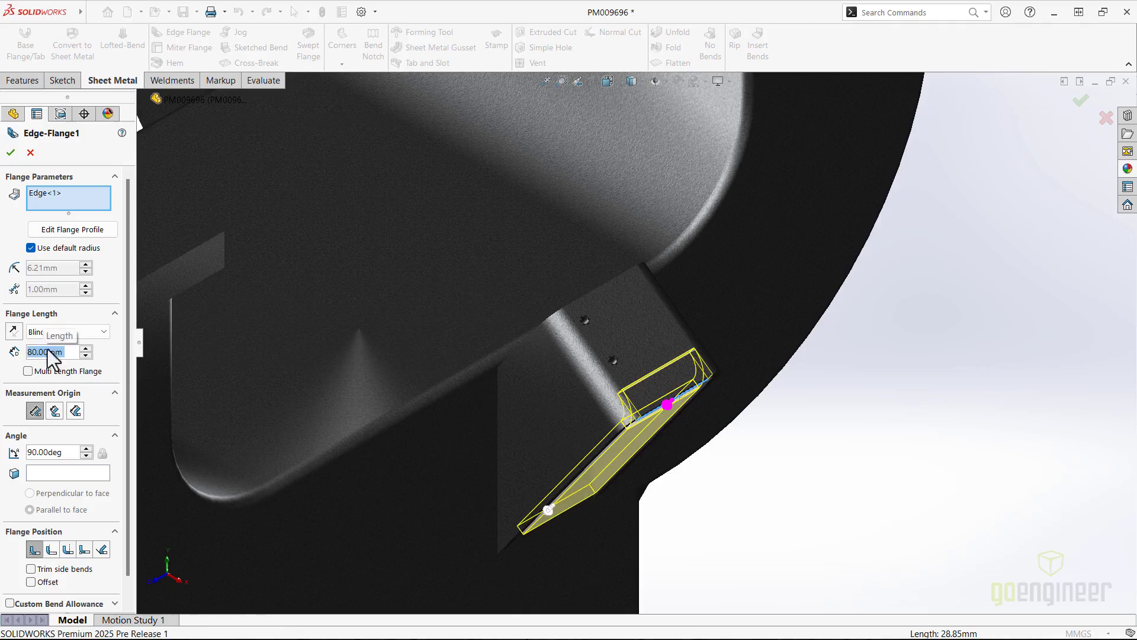
Add the upper edge as a multi-length flange at 30 mm and set a 2 mm bend radius
click(588, 291)
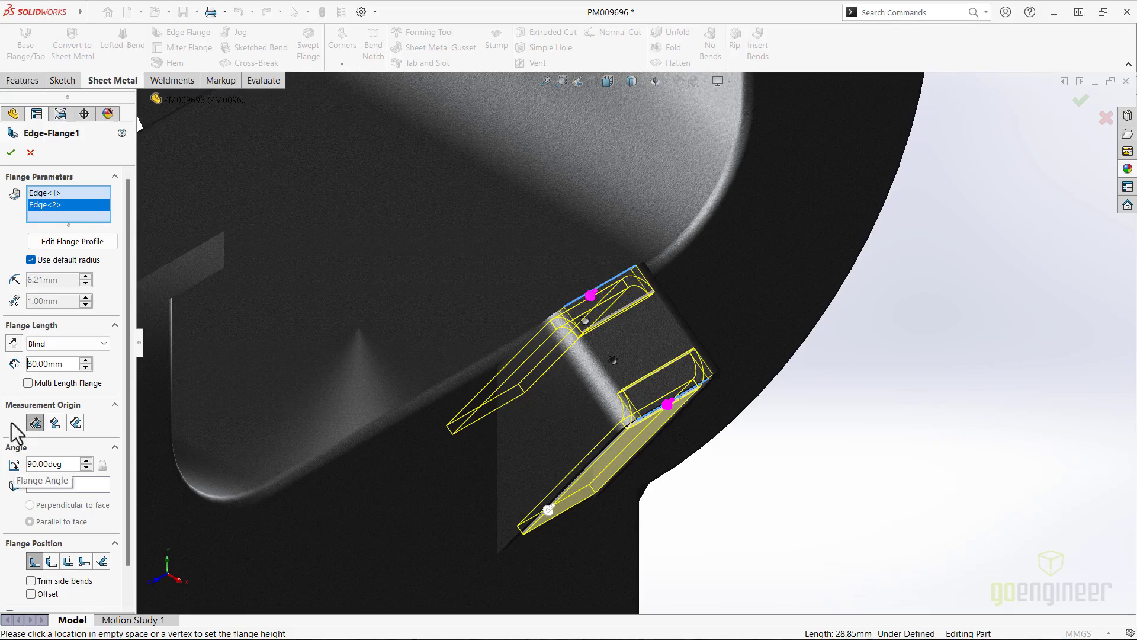
click(28, 383)
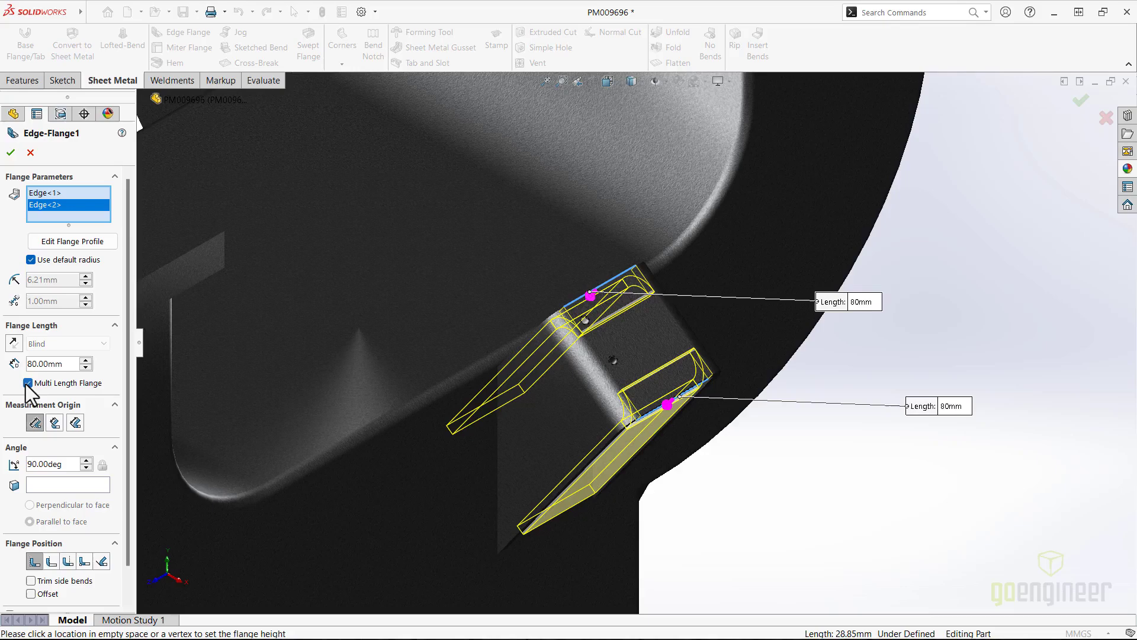
double_click(56, 363)
text(30)
key(Return)
click(31, 260)
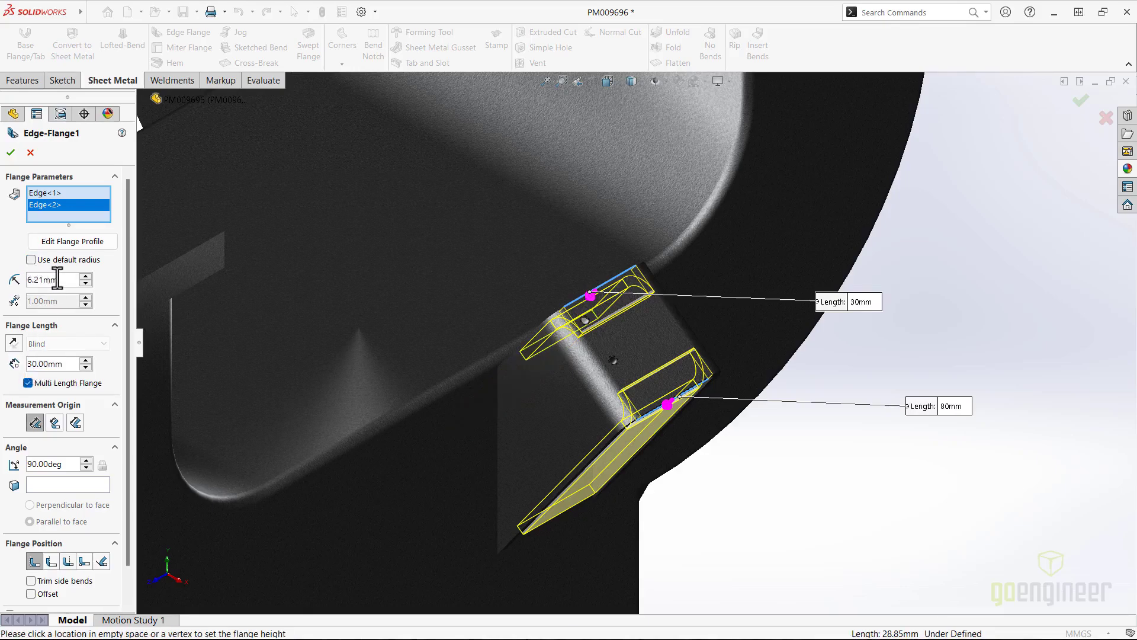
double_click(43, 279)
text(2)
key(Return)
Create the edge flange and expand Edge-Flange1 to show Sketch53, Sketch54 and its bends
click(11, 153)
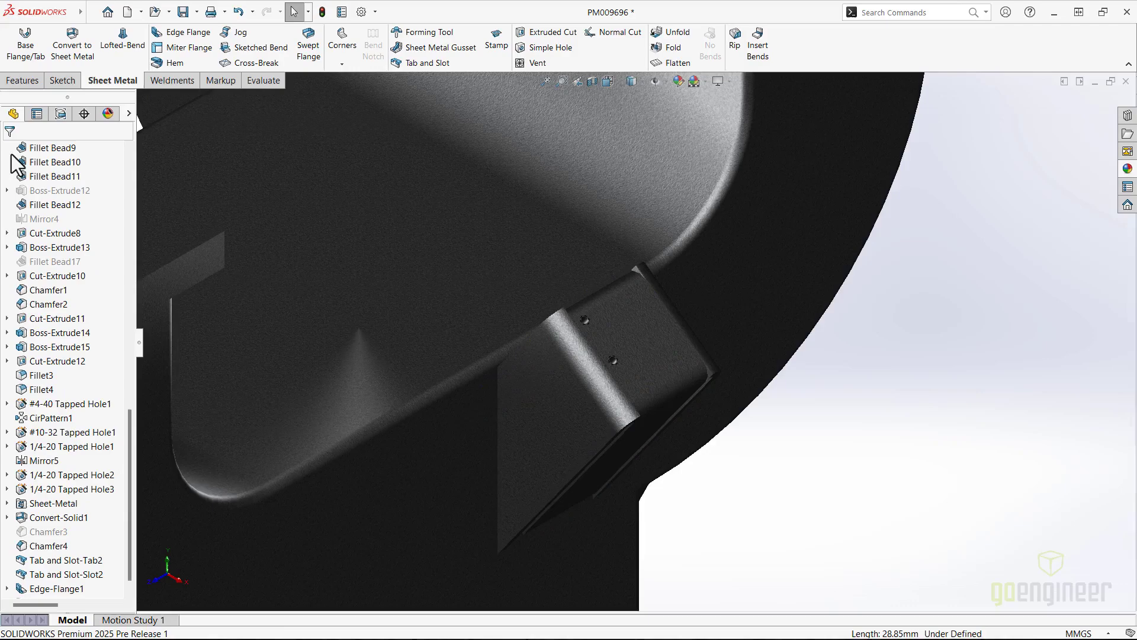
click(7, 588)
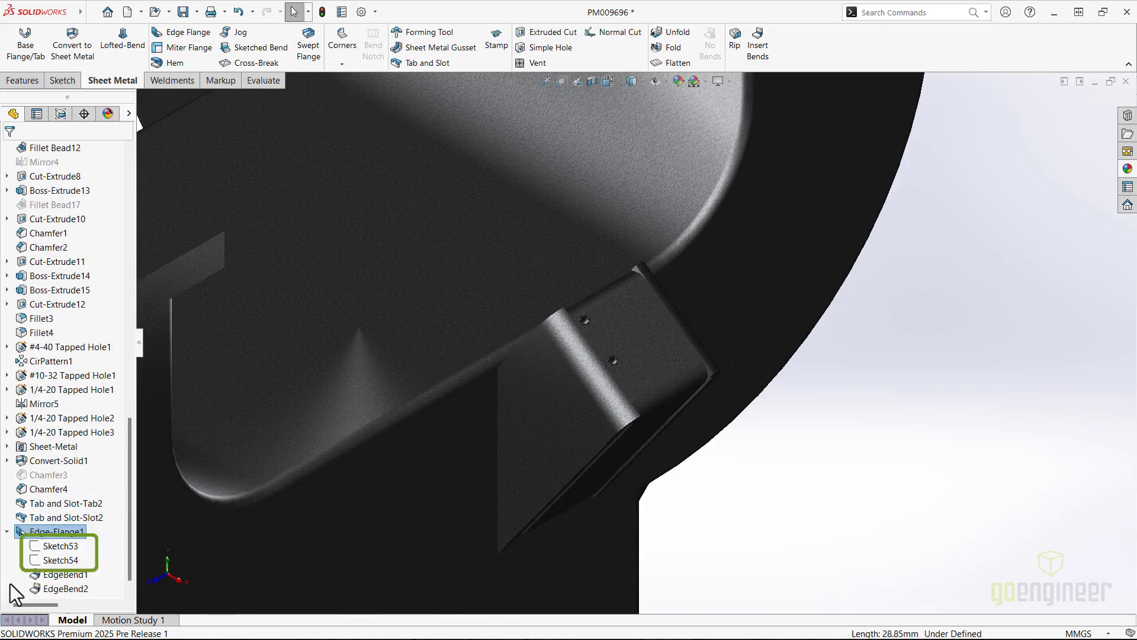
click(11, 570)
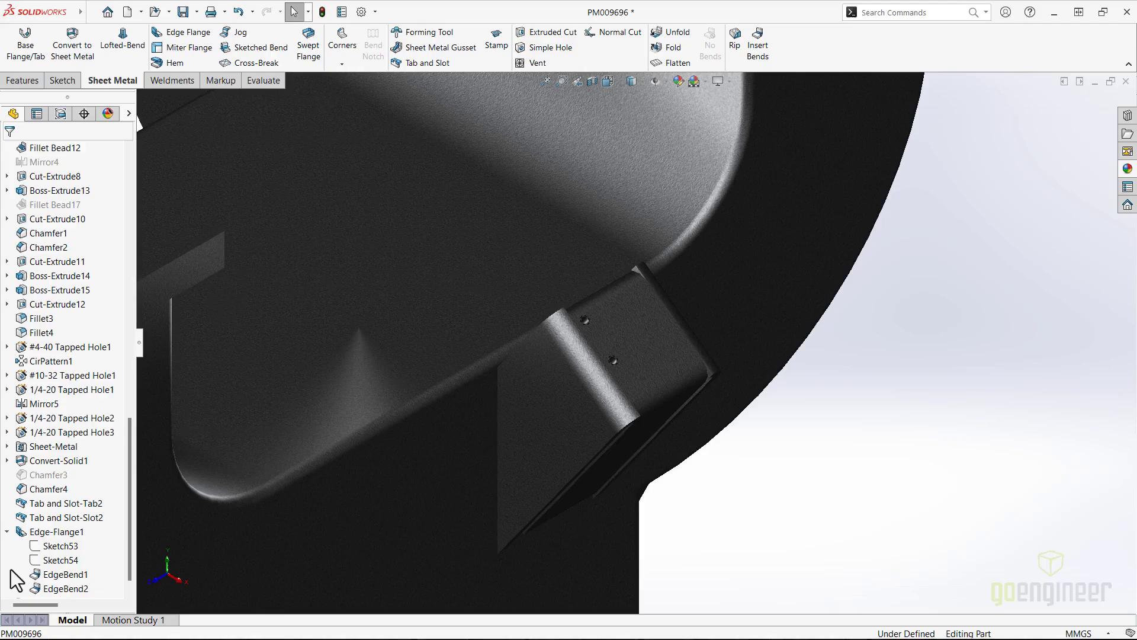
Enable automatic Flange Length dimensions in the part's Sheet Metal document properties
click(361, 12)
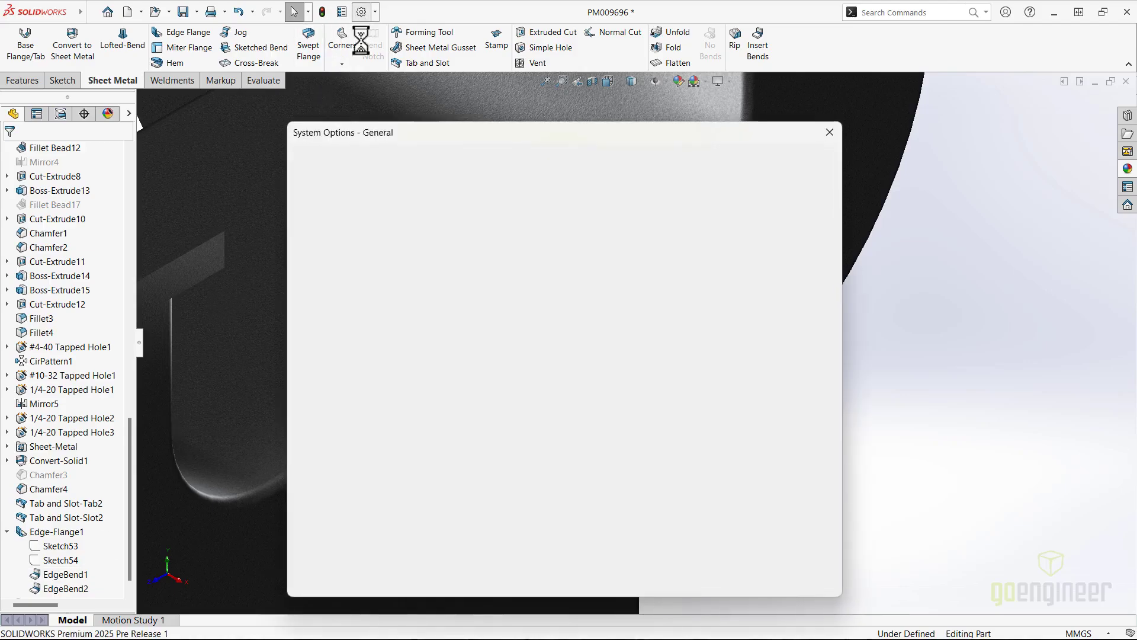
click(395, 158)
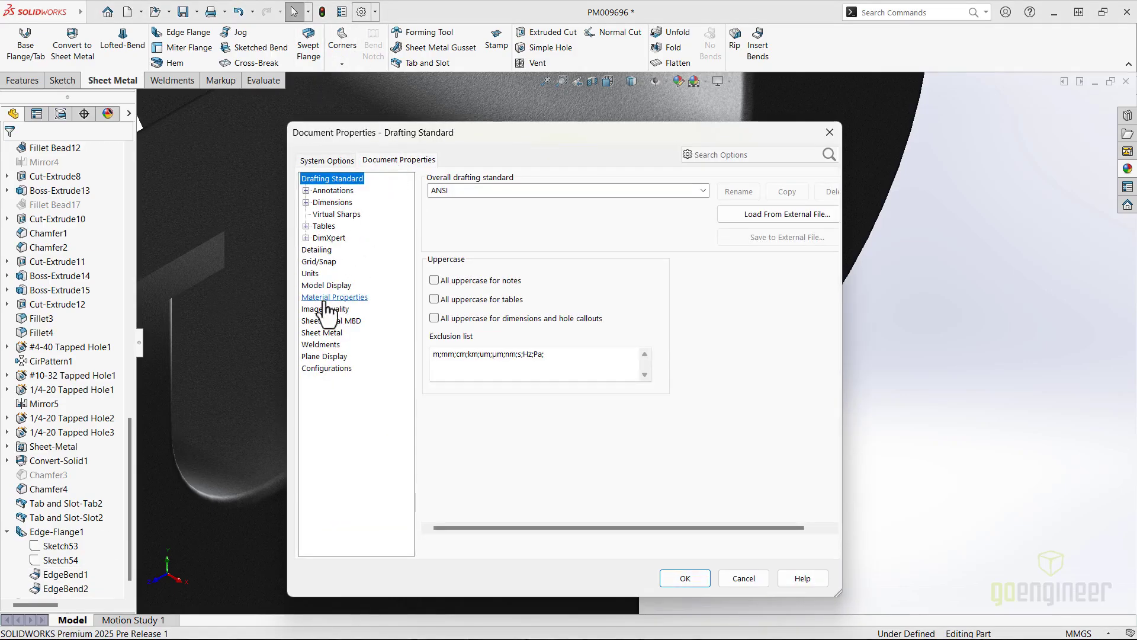
click(321, 333)
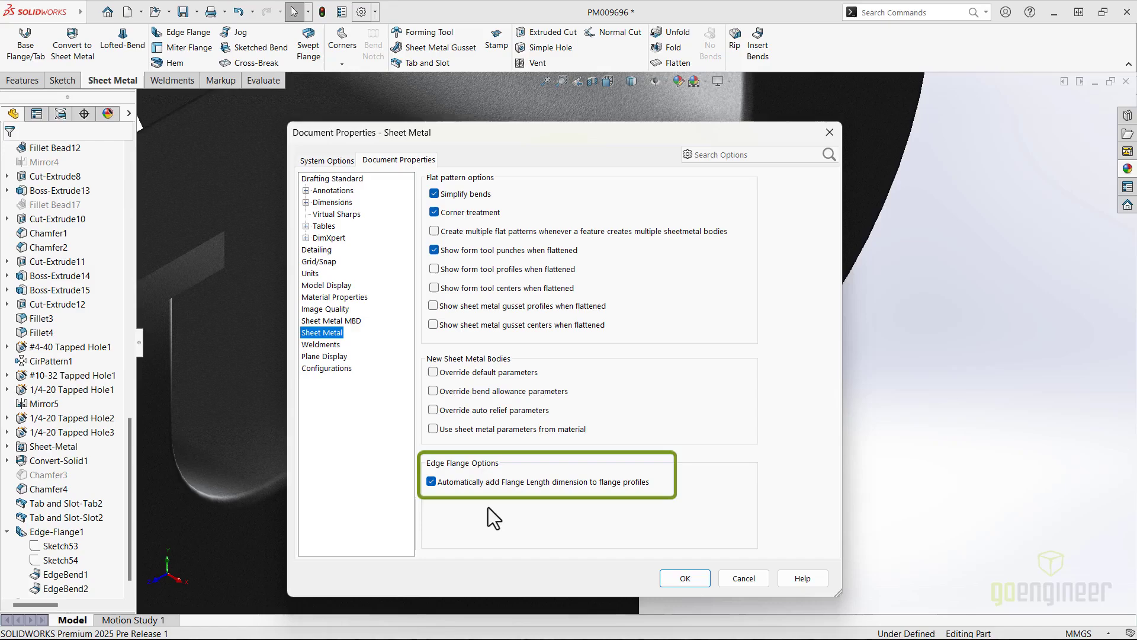
click(705, 582)
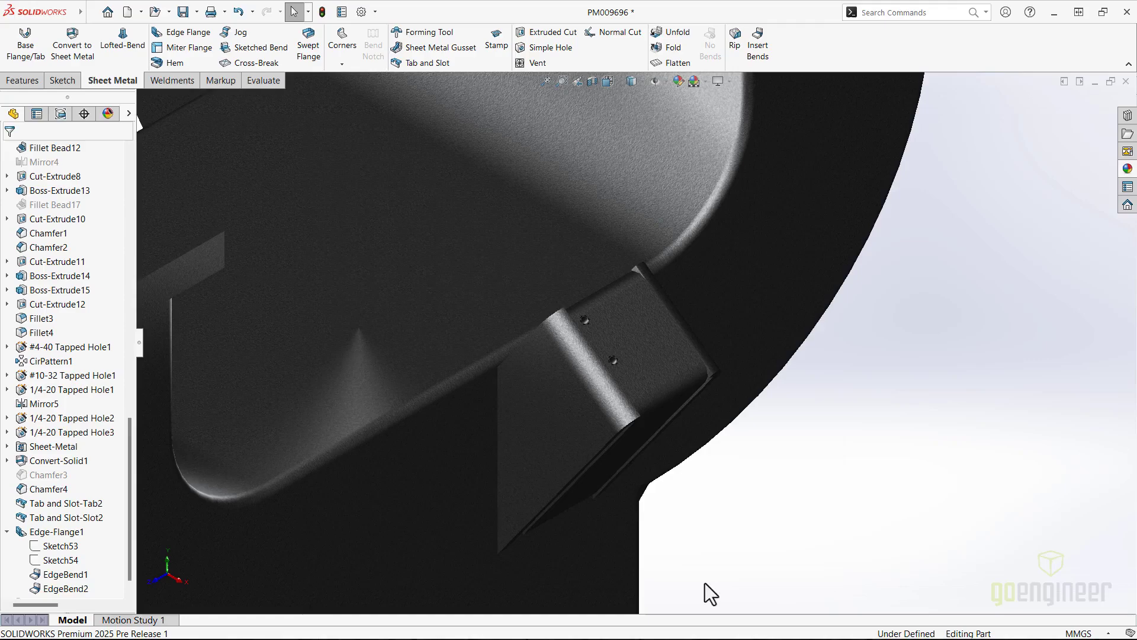
key(space)
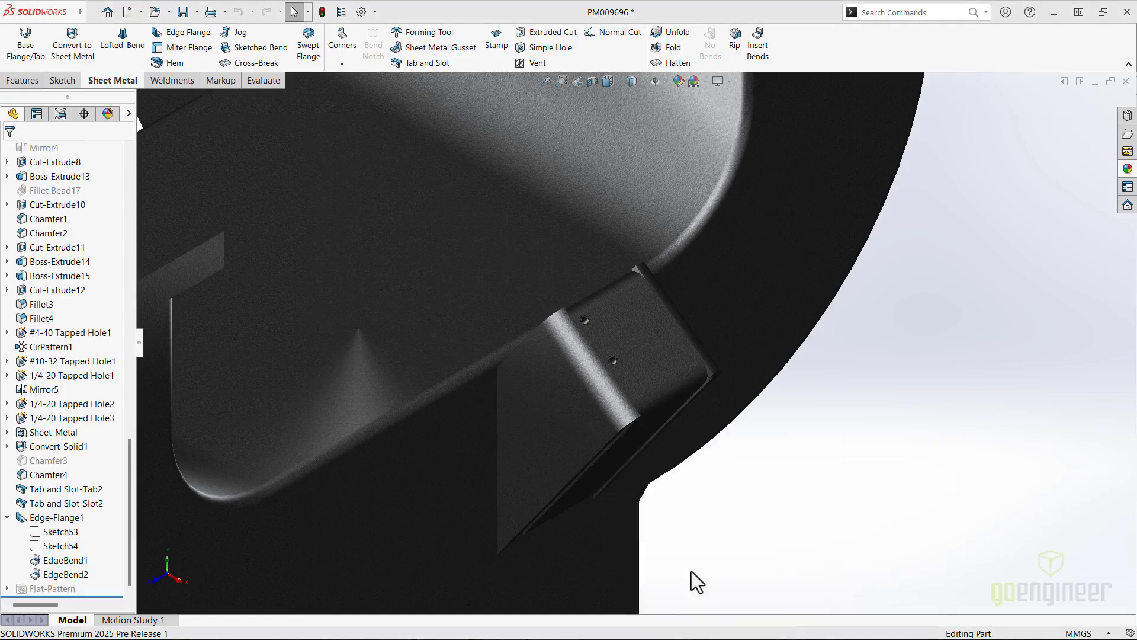
Fit the part in view and open Cut-List Properties for MTG BRKT FRONT
key(f)
click(129, 176)
click(133, 168)
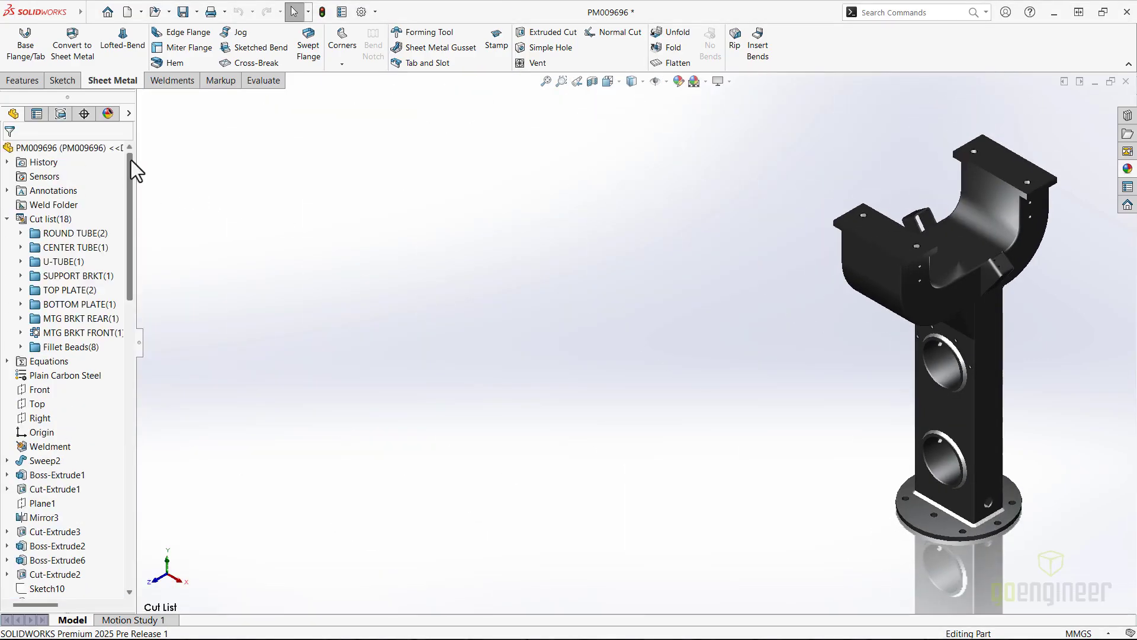
right_click(72, 334)
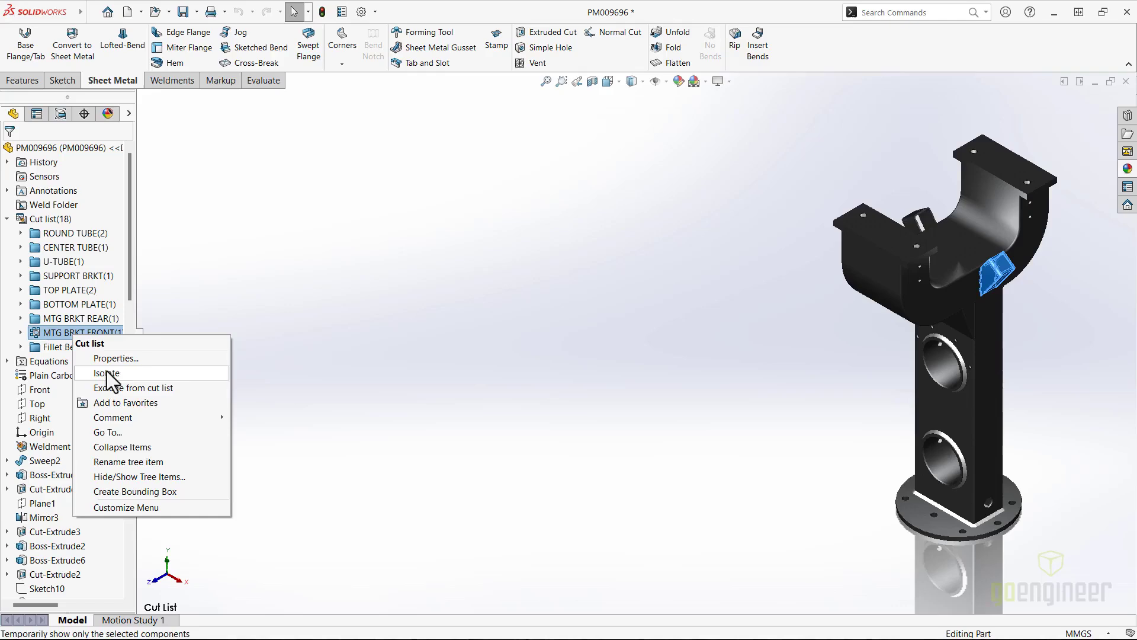
click(123, 358)
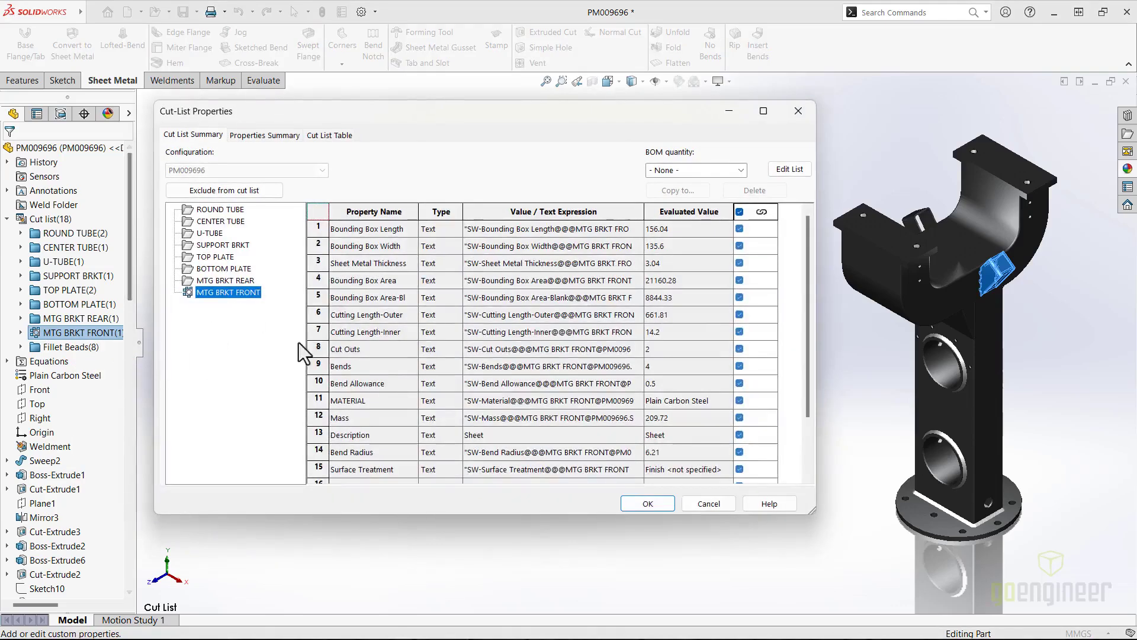
Add a 'Process' property with value 'Waterjet' and select its row
click(809, 462)
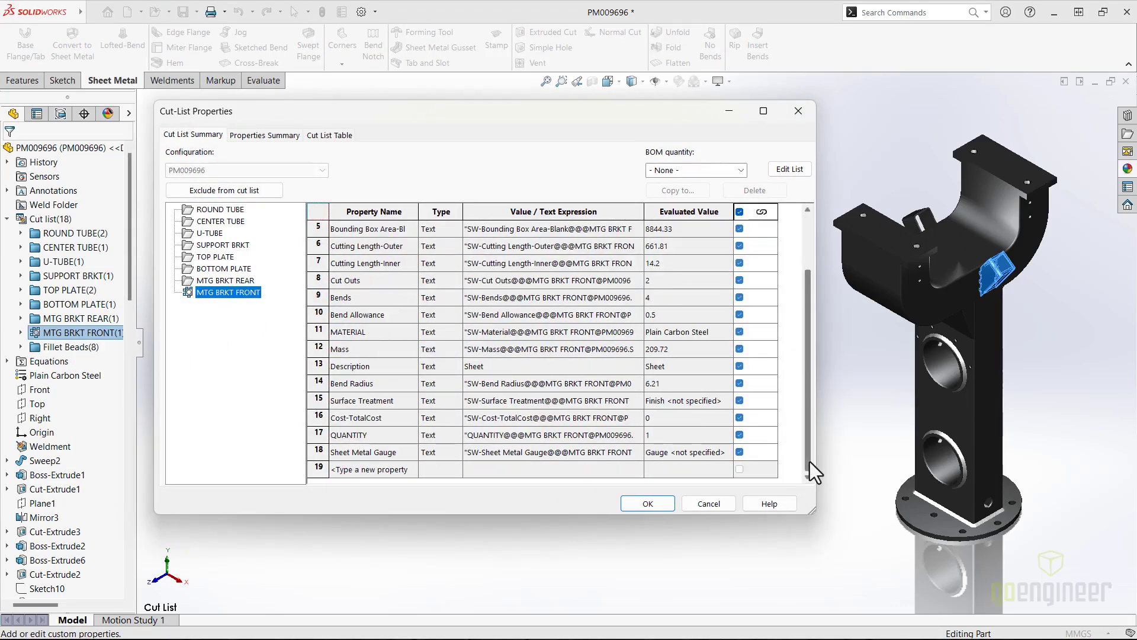
click(402, 469)
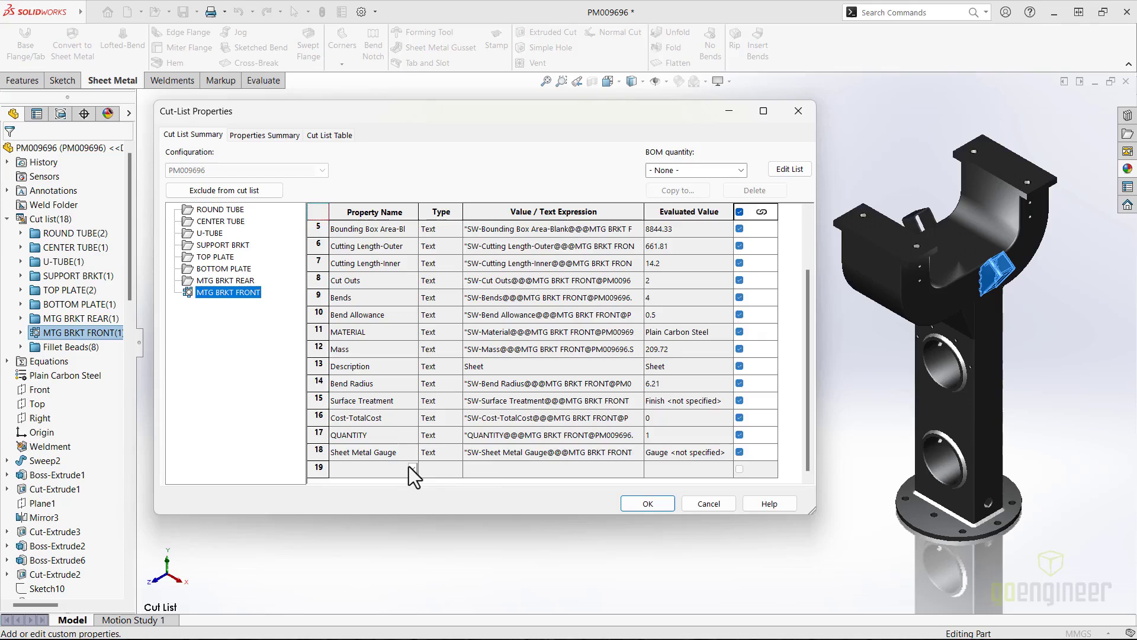
text(Process)
key(Tab)
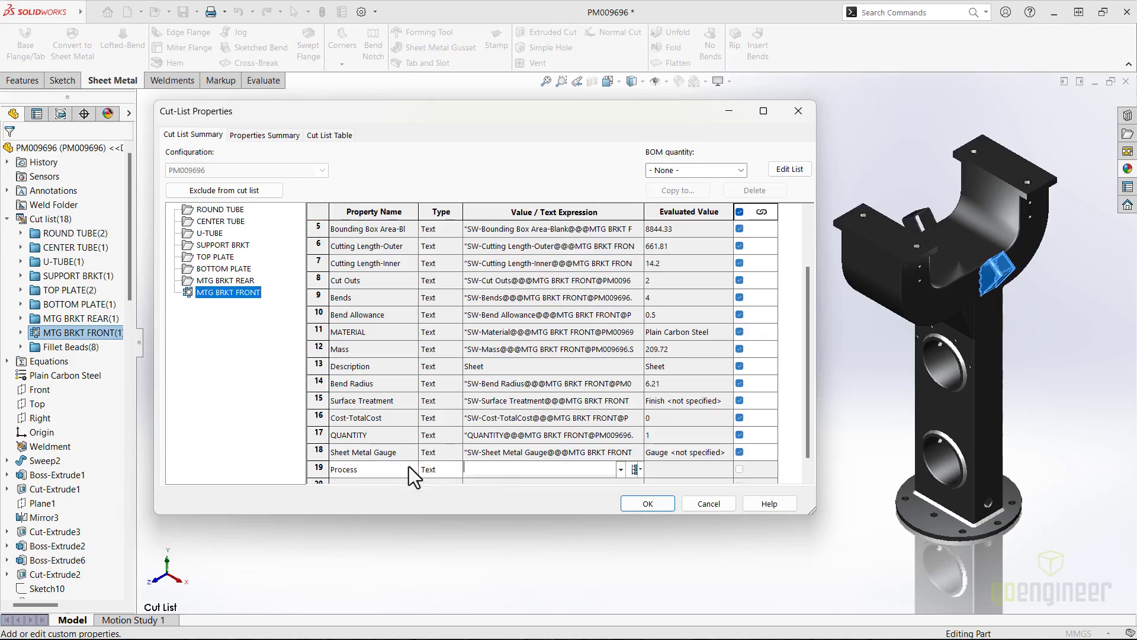
text(Waterje)
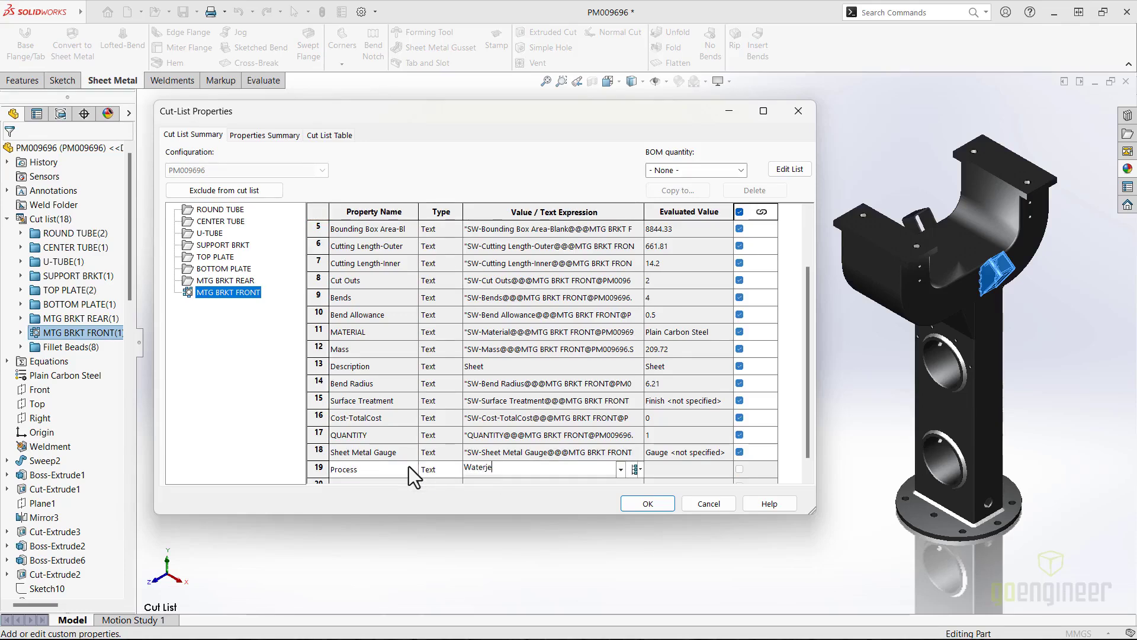
text(t)
key(Return)
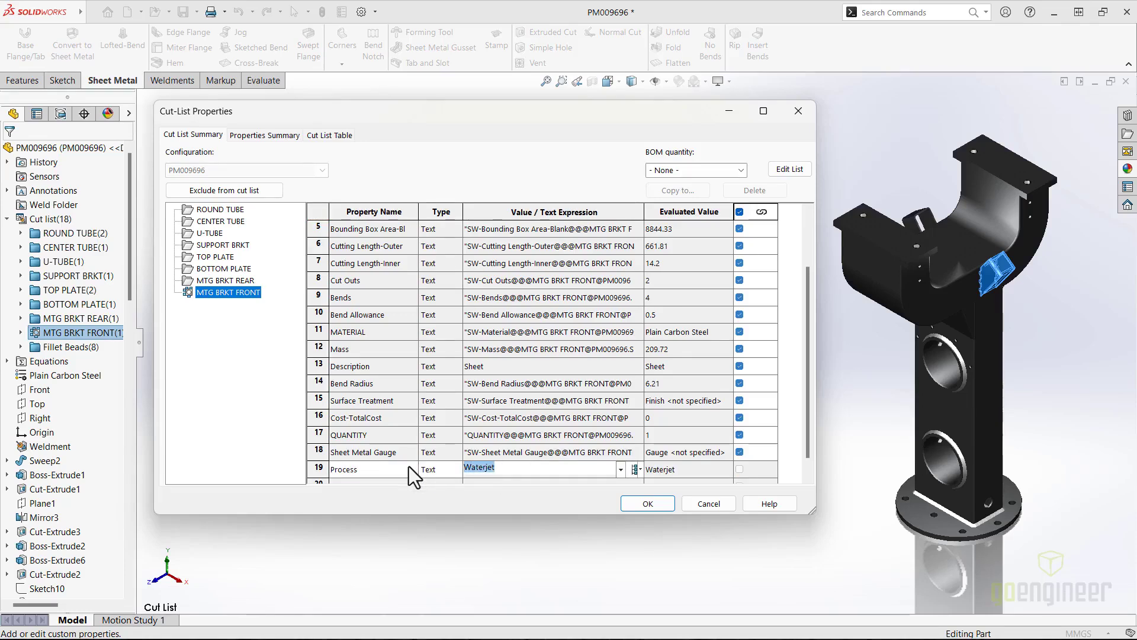
click(318, 468)
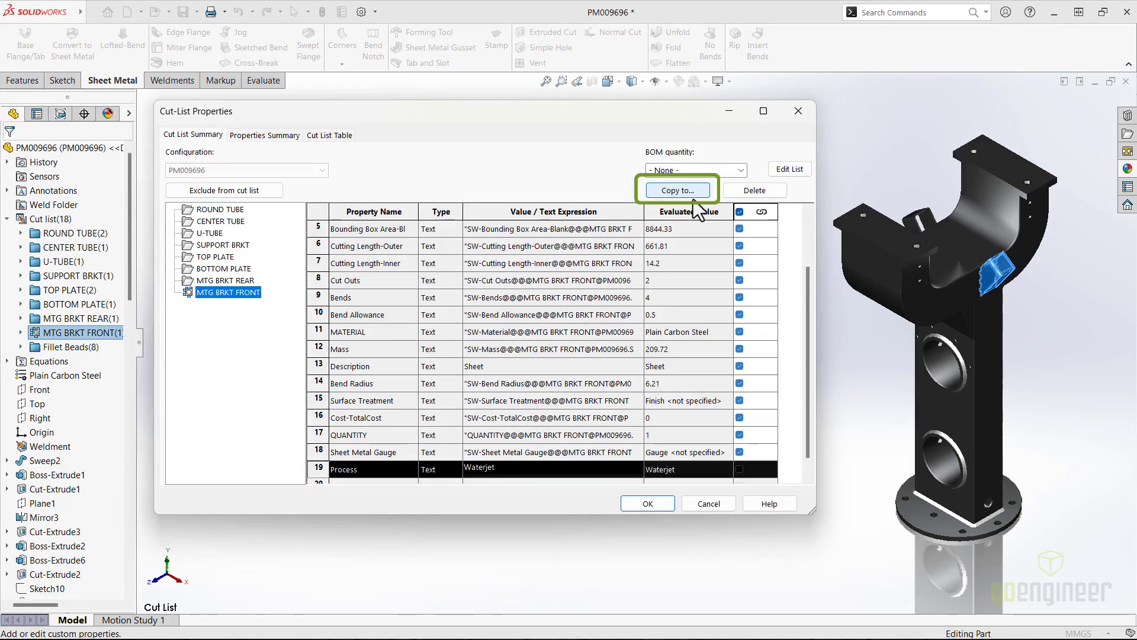
Copy the Process property to all cut-list items and check MTG BRKT REAR, BOTTOM PLATE and TOP PLATE
click(693, 198)
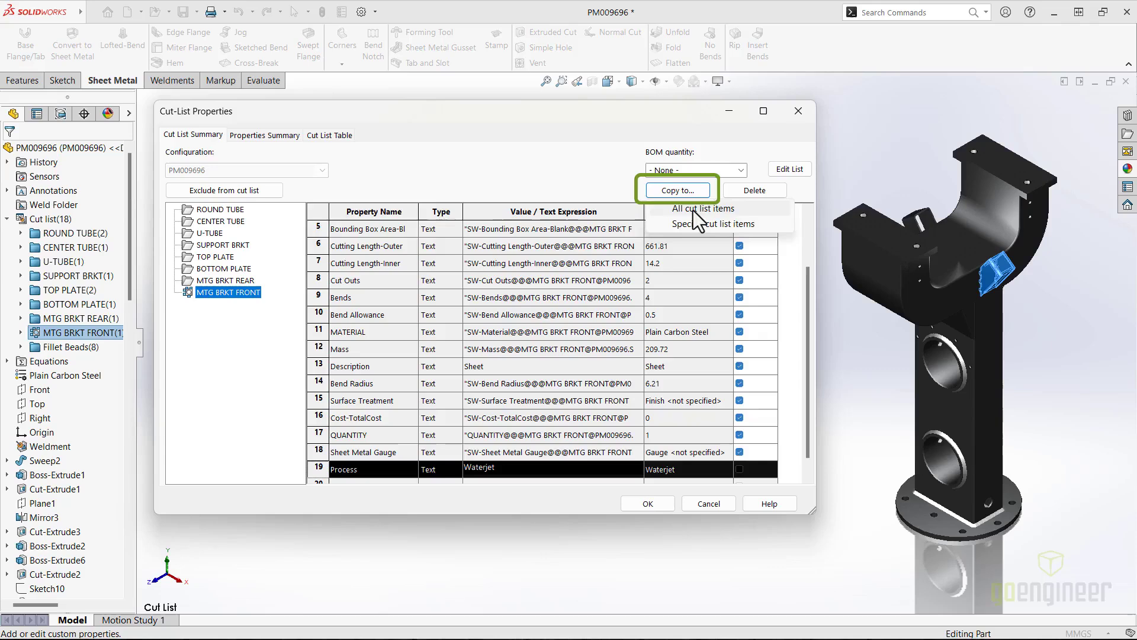
click(693, 209)
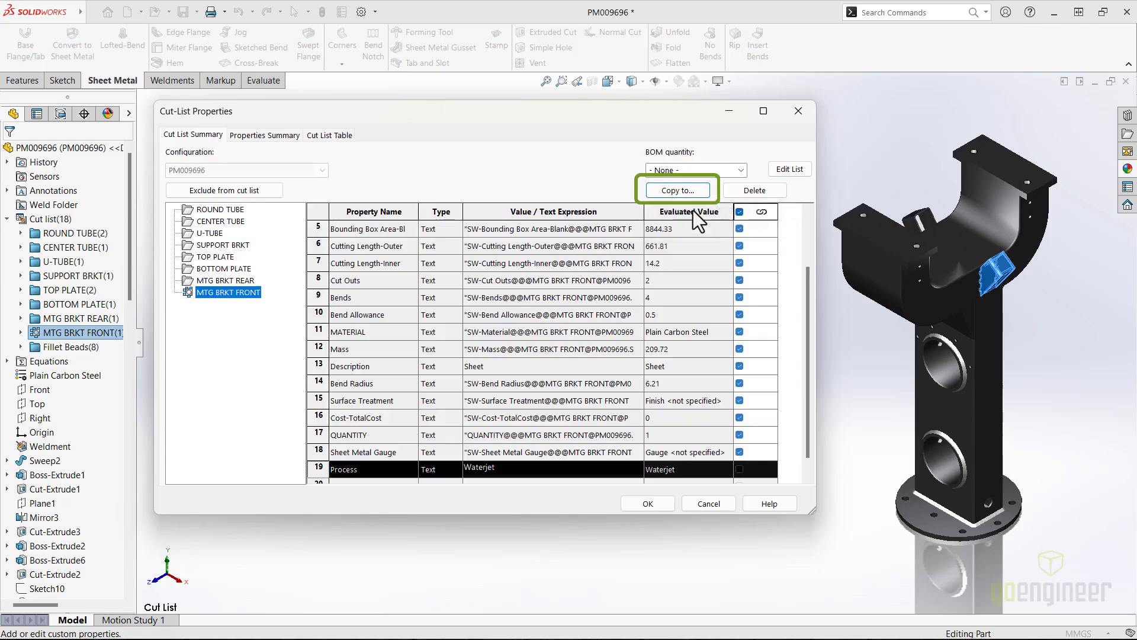
click(225, 280)
click(222, 269)
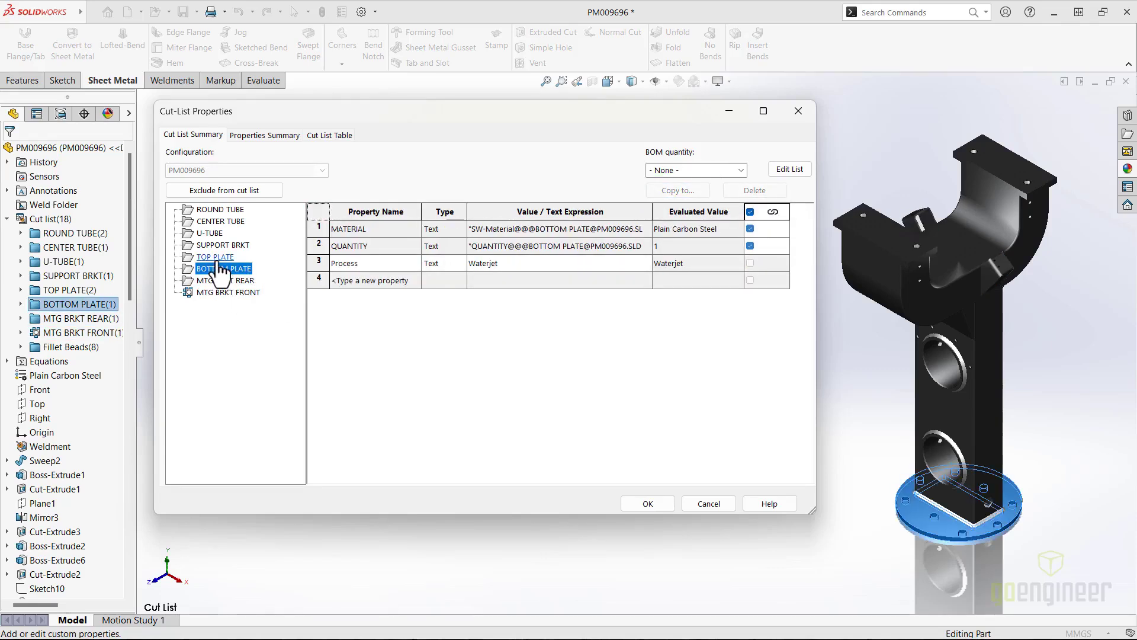
click(216, 257)
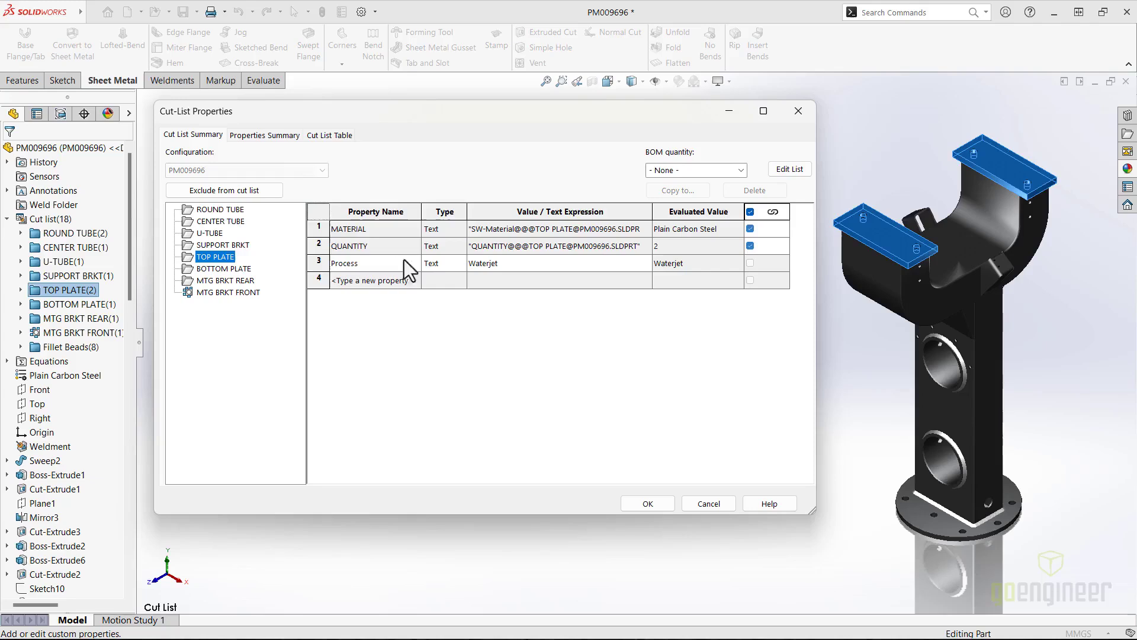
Change ROUND TUBE's Process value from Waterjet to Bandsaw
click(213, 211)
click(511, 266)
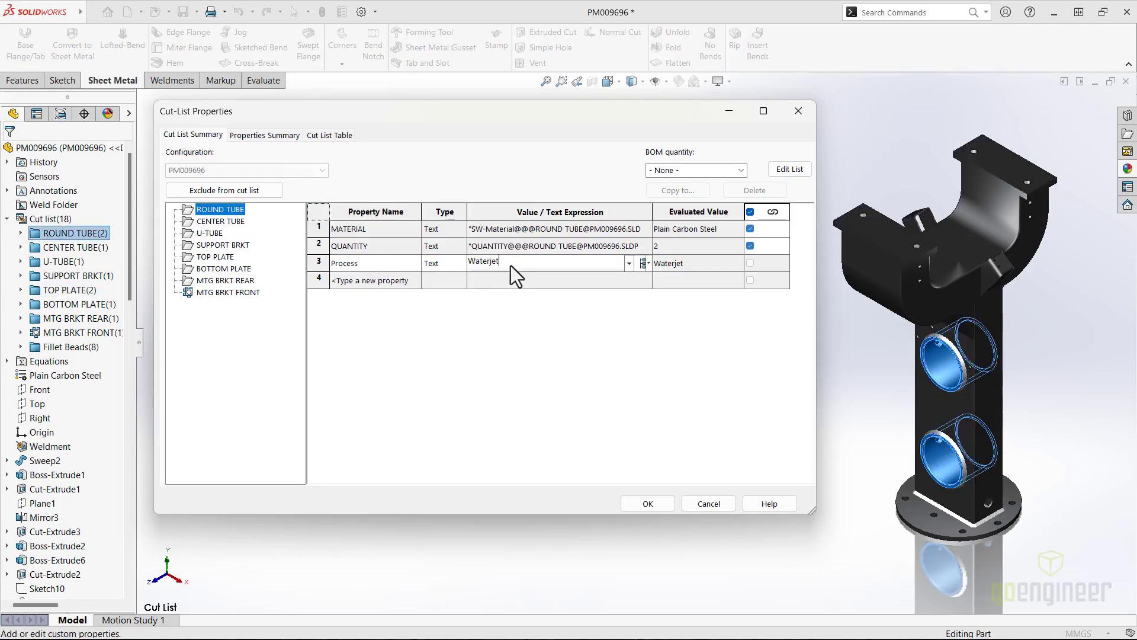
drag(510, 265, 423, 258)
text(Bands)
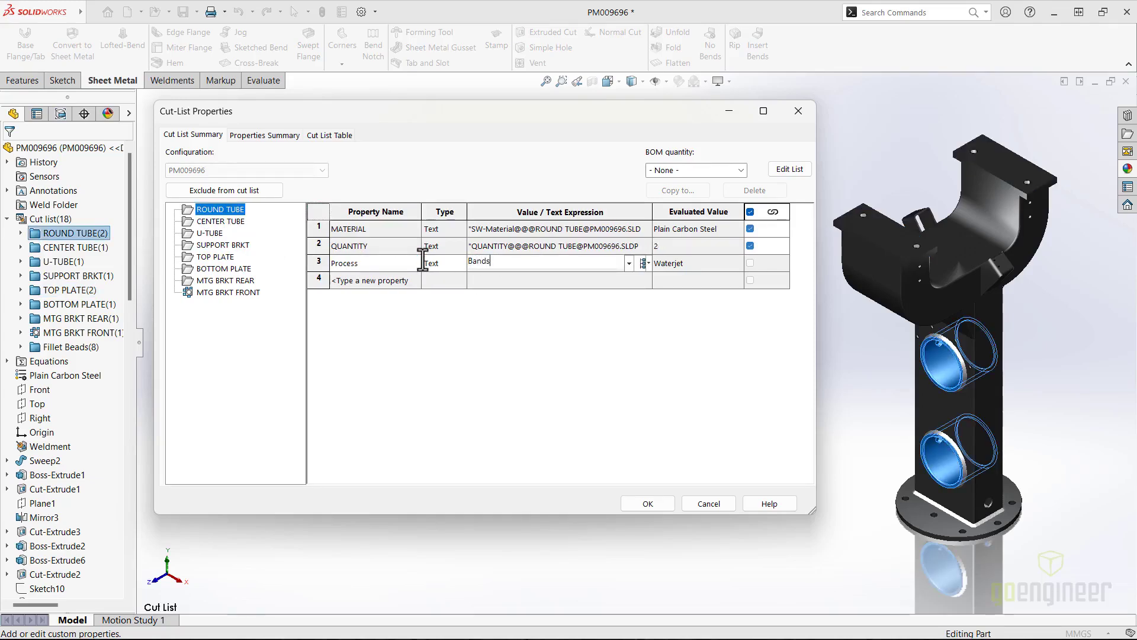
text(aw)
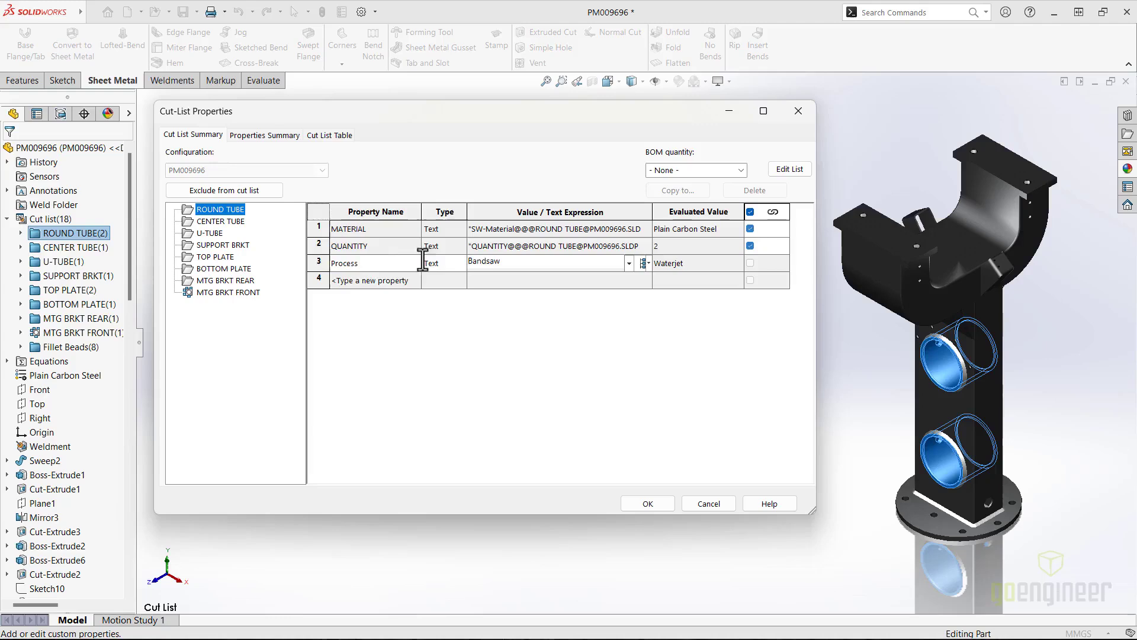
click(321, 262)
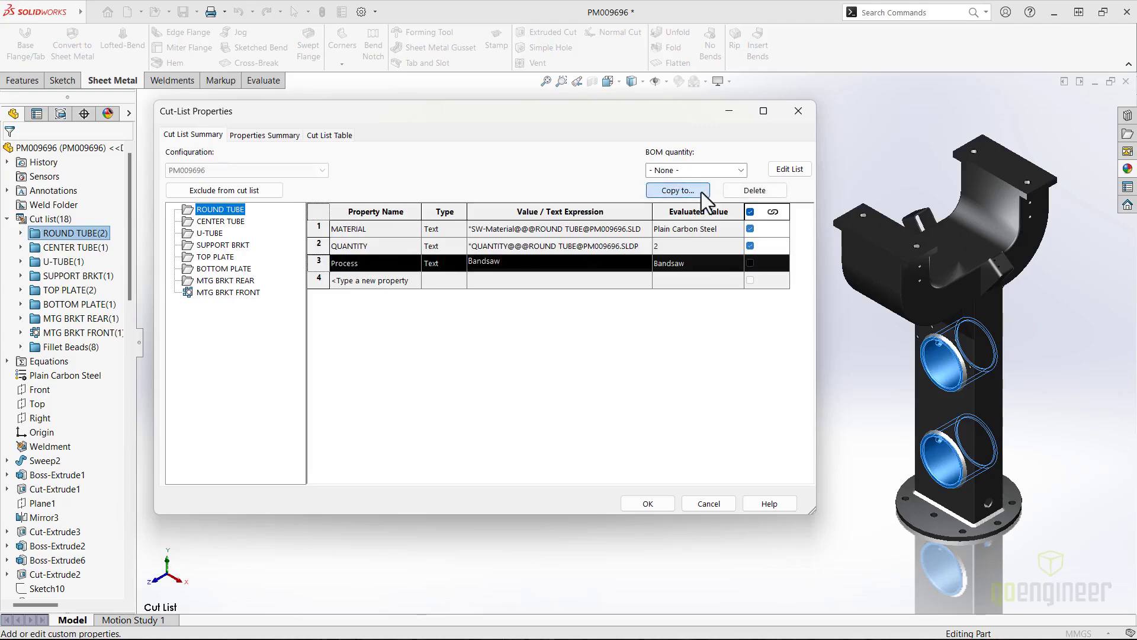
Copy the Bandsaw value to the specific items U-TUBE and CENTER TUBE, overwriting their Waterjet entries
click(699, 191)
click(696, 224)
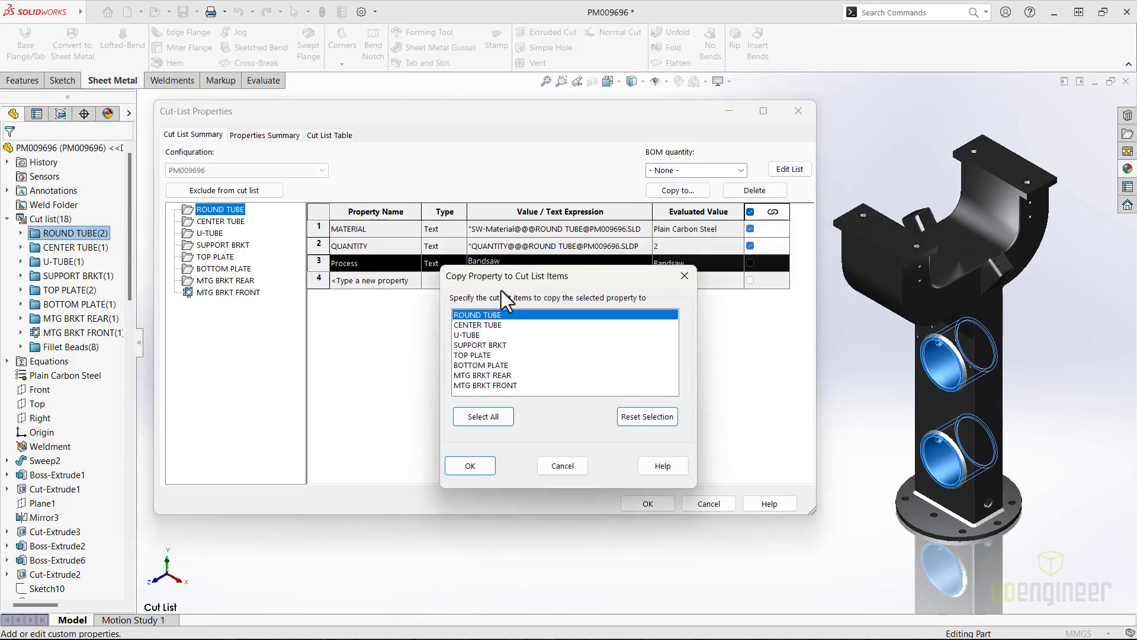
click(472, 336)
click(478, 325)
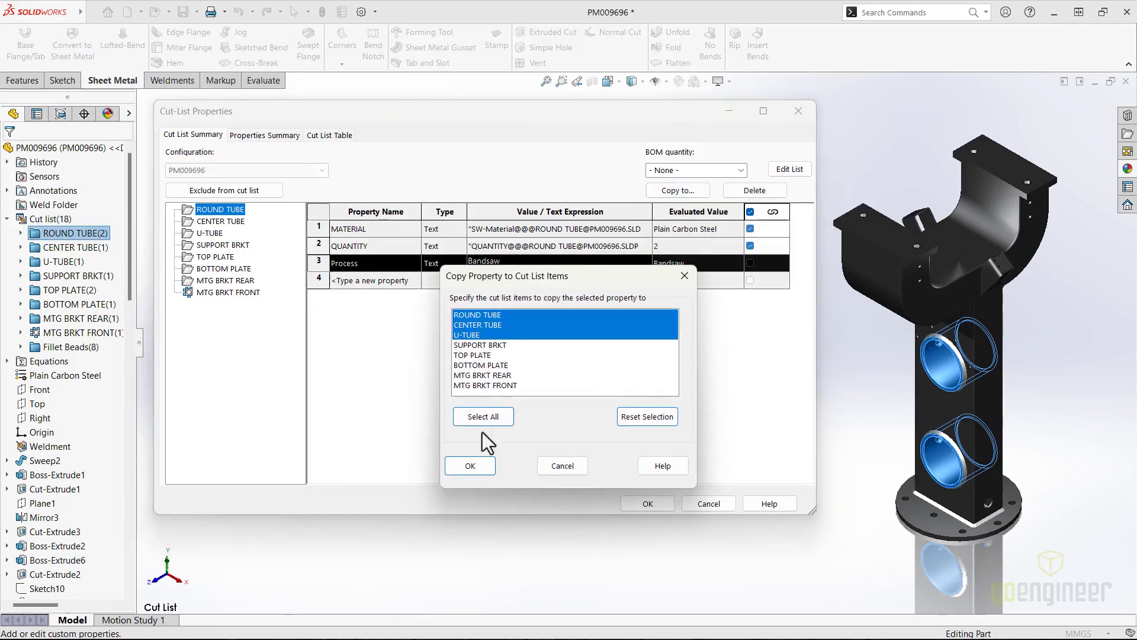
click(478, 467)
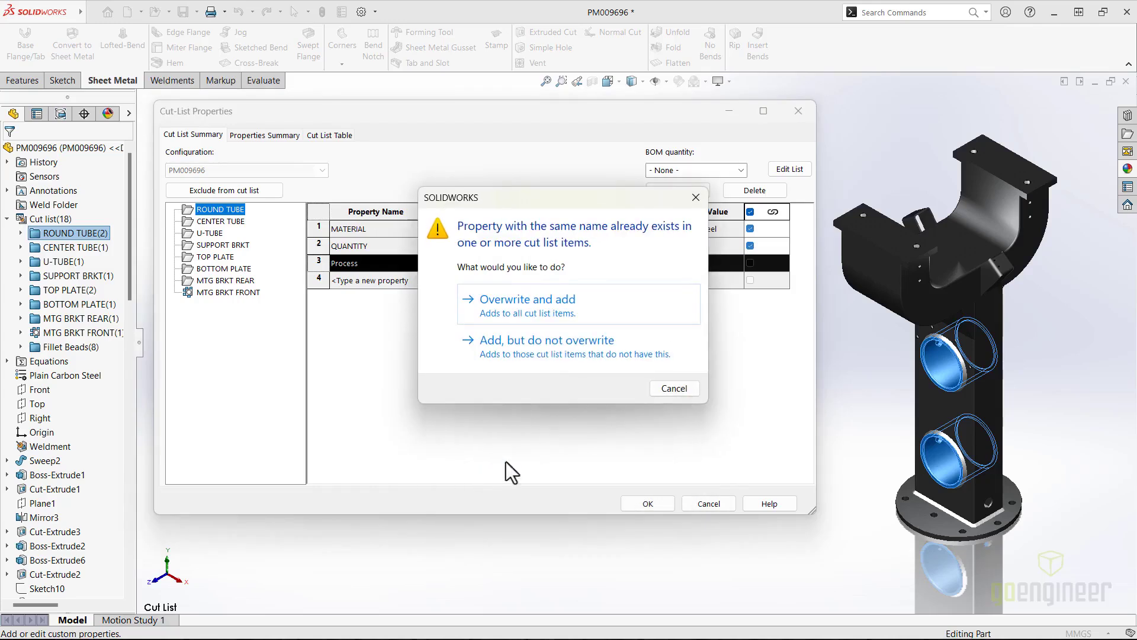
click(586, 301)
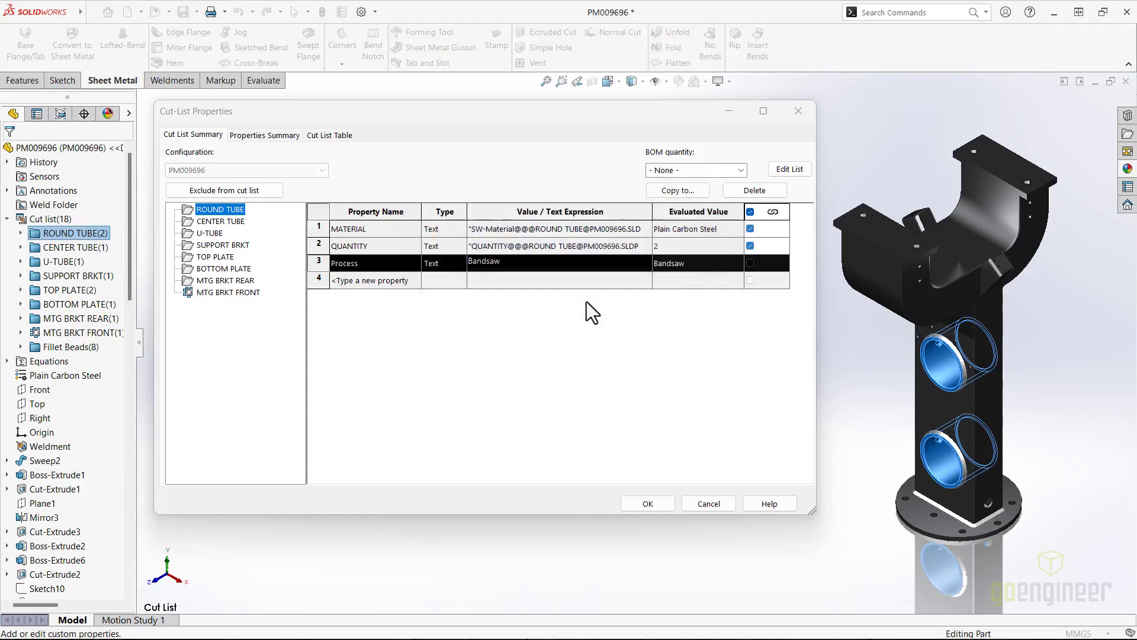
Review CENTER TUBE, U-TUBE and SUPPORT BRKT cut-list properties, apply them, then show the isometric view
click(220, 222)
click(210, 233)
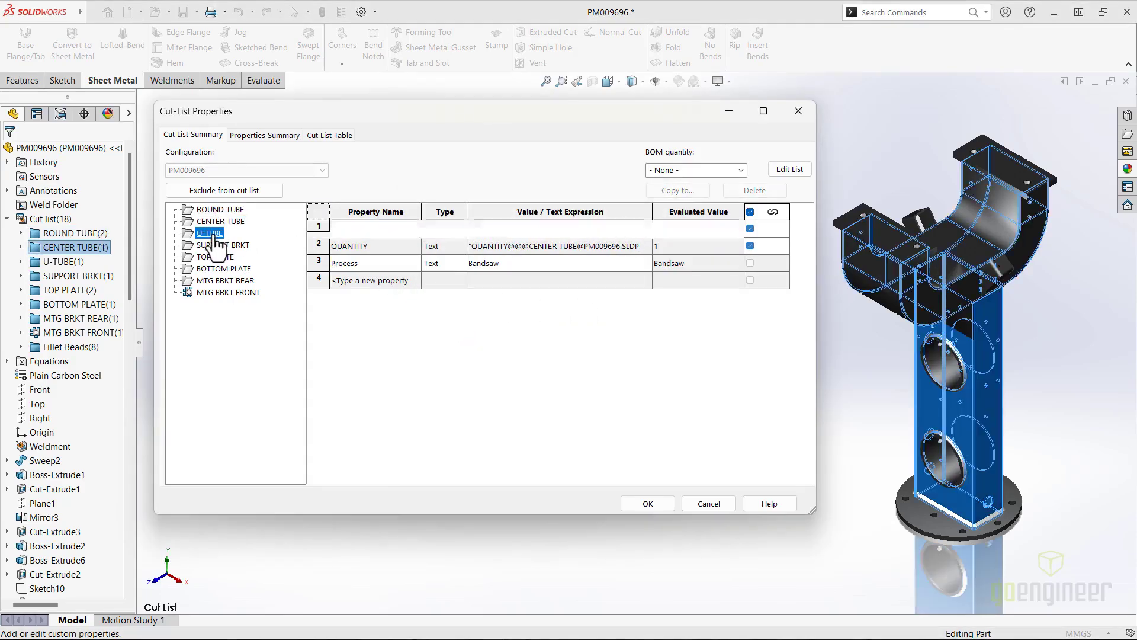
click(216, 245)
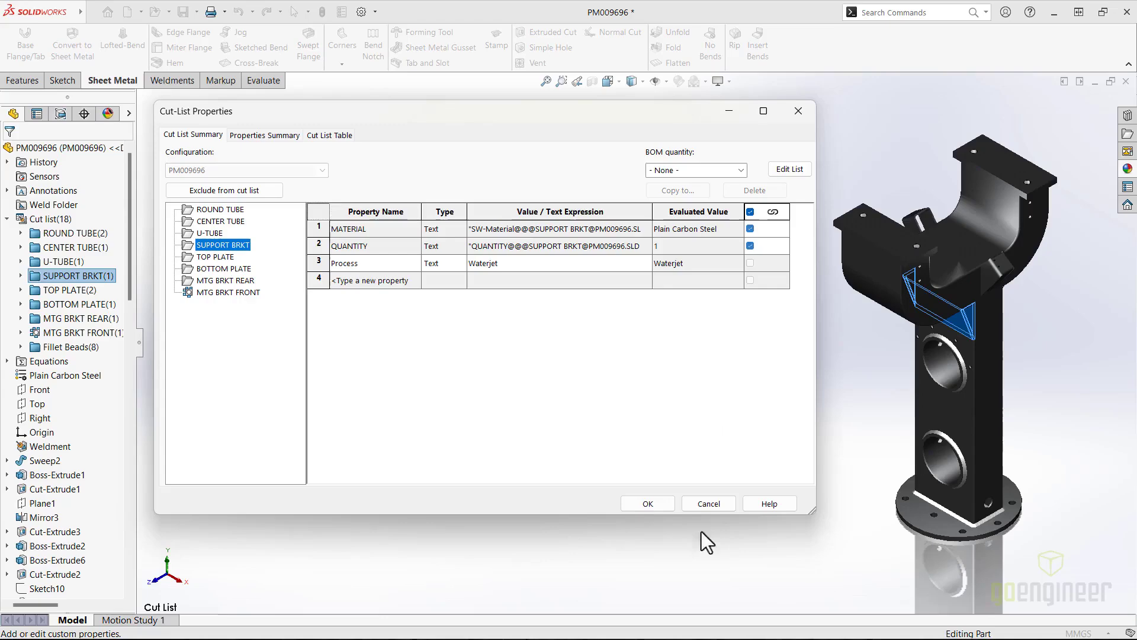
click(647, 503)
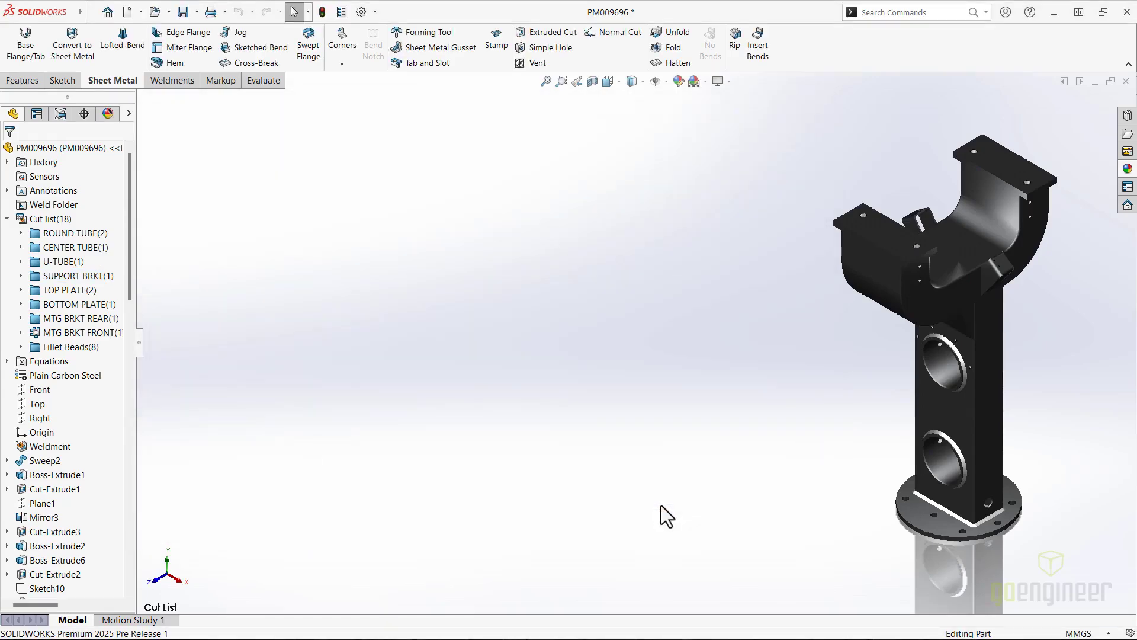
key(ctrl+7)
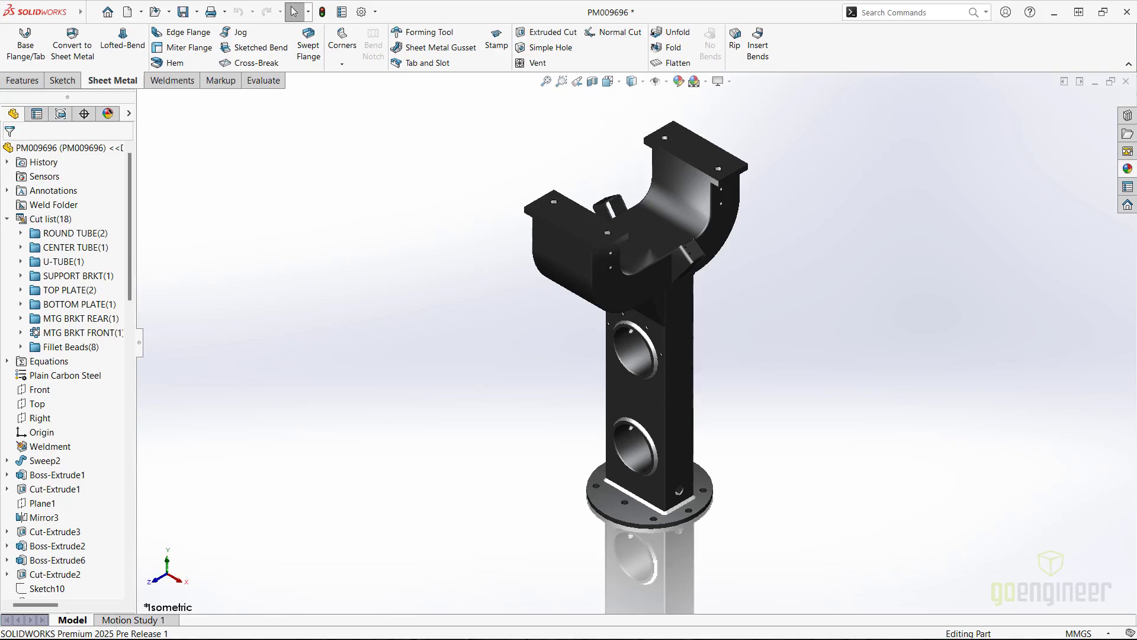